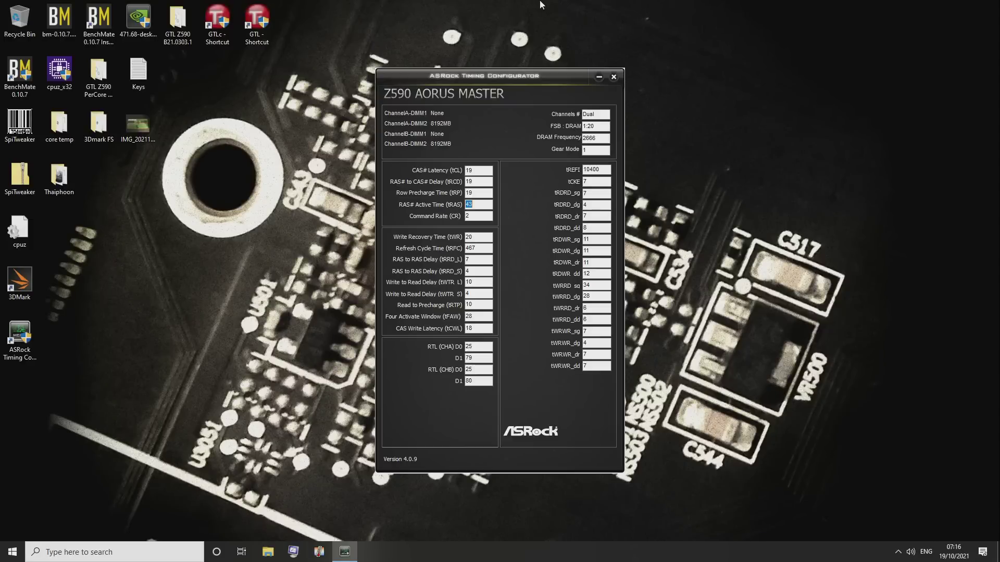
Shift the ASRock timings window to the top-left and launch 3DMark from its desktop icon
drag(506, 82, 317, 62)
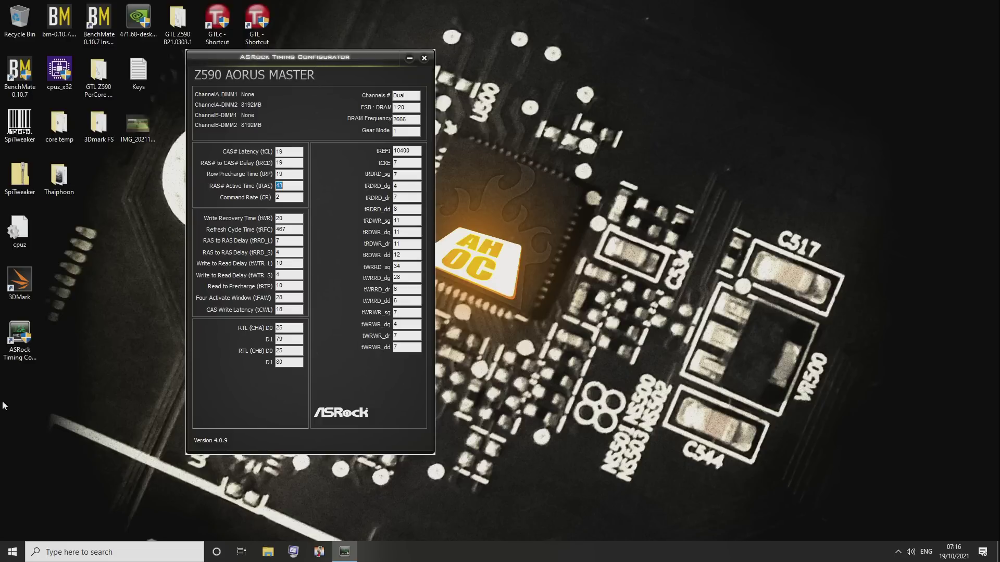
double_click(19, 281)
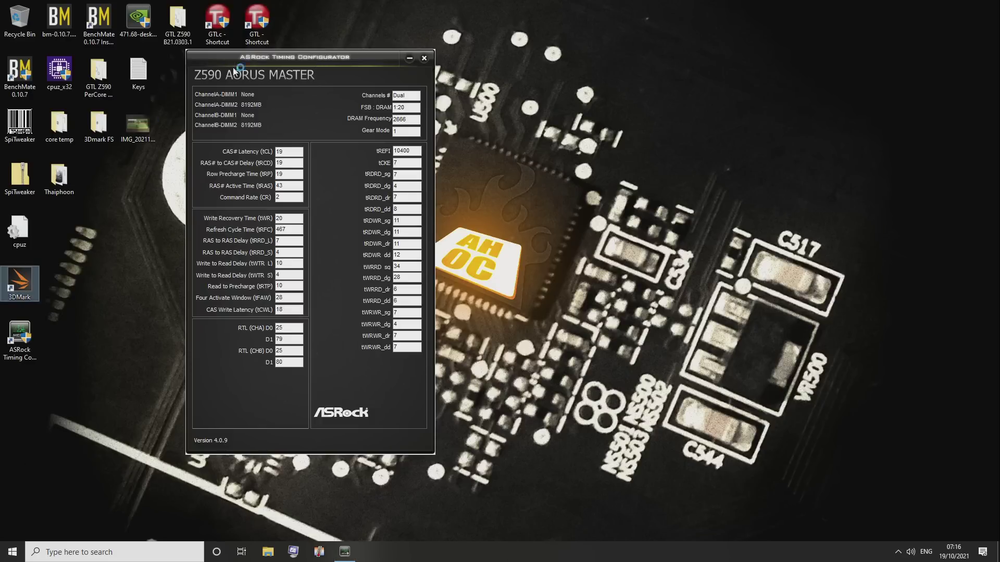
drag(262, 57, 83, 14)
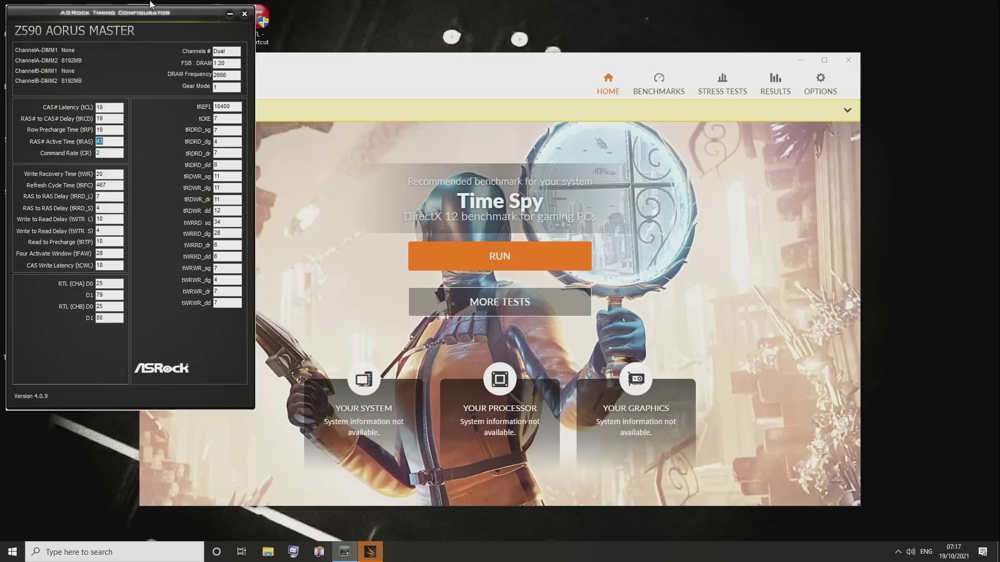
Place 3DMark beside the timings window and point out CAS, tRCD, tRP and tRAS 43
click(322, 58)
drag(494, 71, 628, 25)
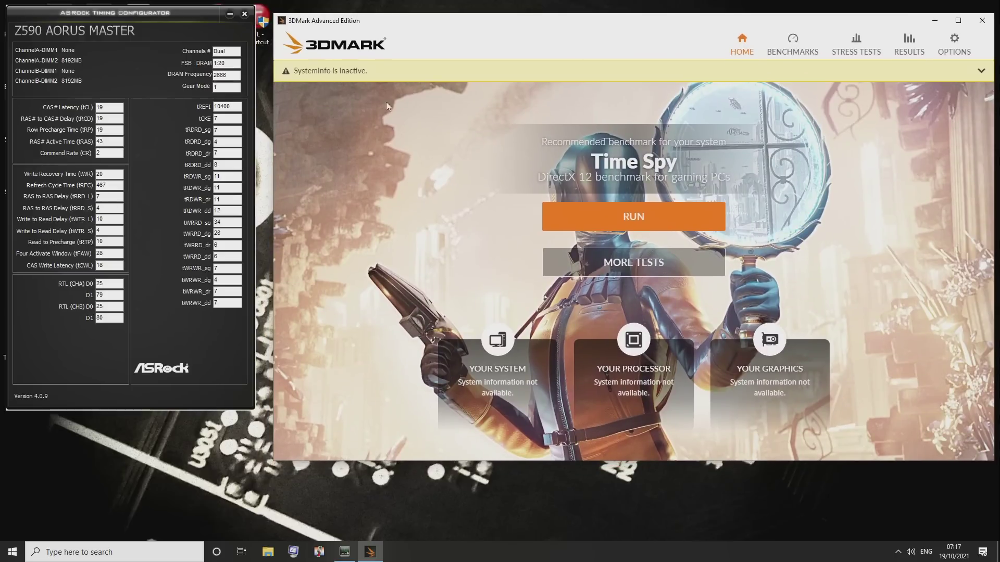
click(107, 139)
drag(101, 108, 97, 120)
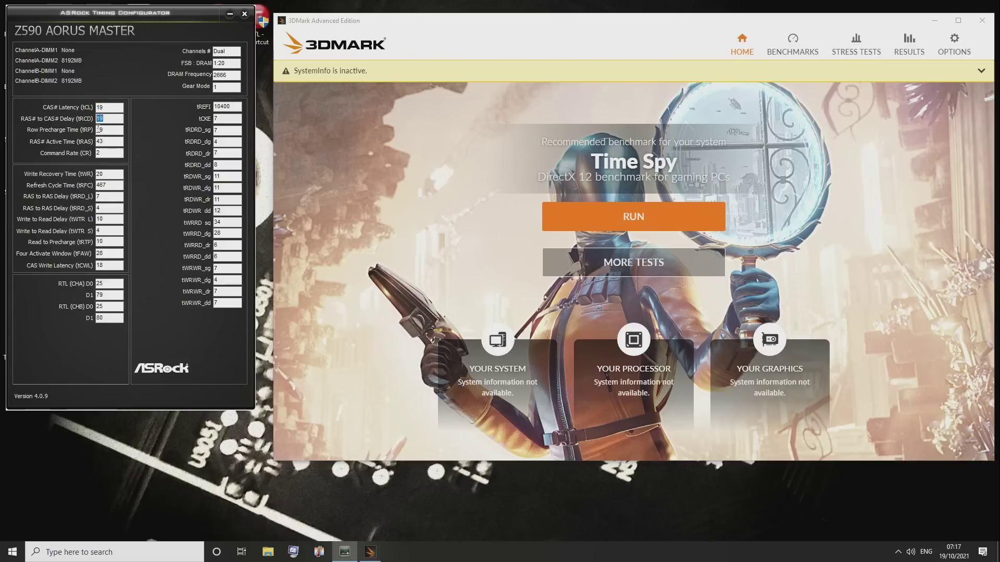
double_click(99, 130)
double_click(99, 141)
Mark the tRFC value (typing 67), step through tRRD_S and tWTR_L, then show the Benchmarks page
drag(106, 185, 98, 186)
text(67)
click(107, 209)
key(Tab)
click(797, 57)
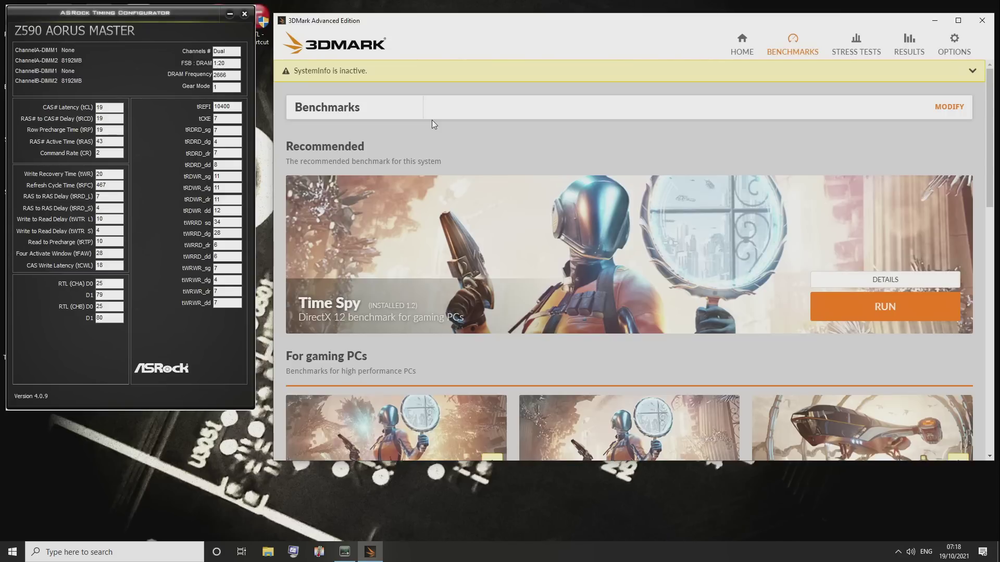
Run a custom Time Spy with Graphics tests 1 and 2 off, scoring 12 035 on CPU
click(329, 303)
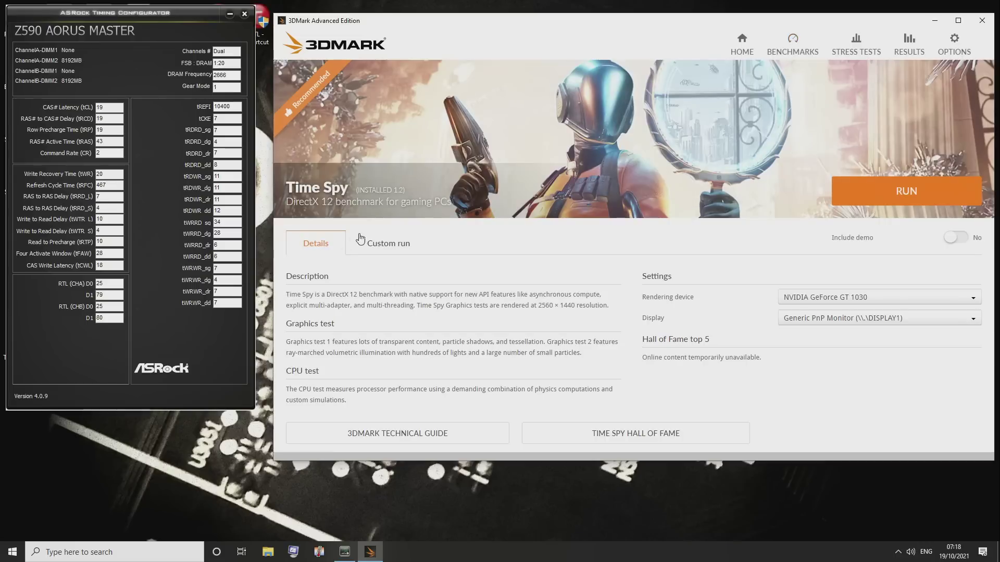
click(364, 241)
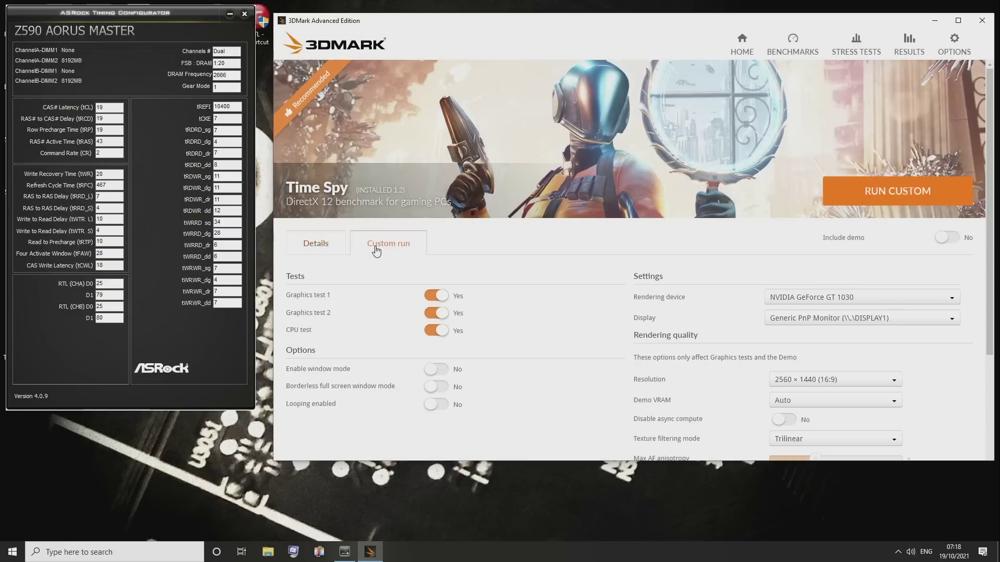
click(438, 295)
click(439, 313)
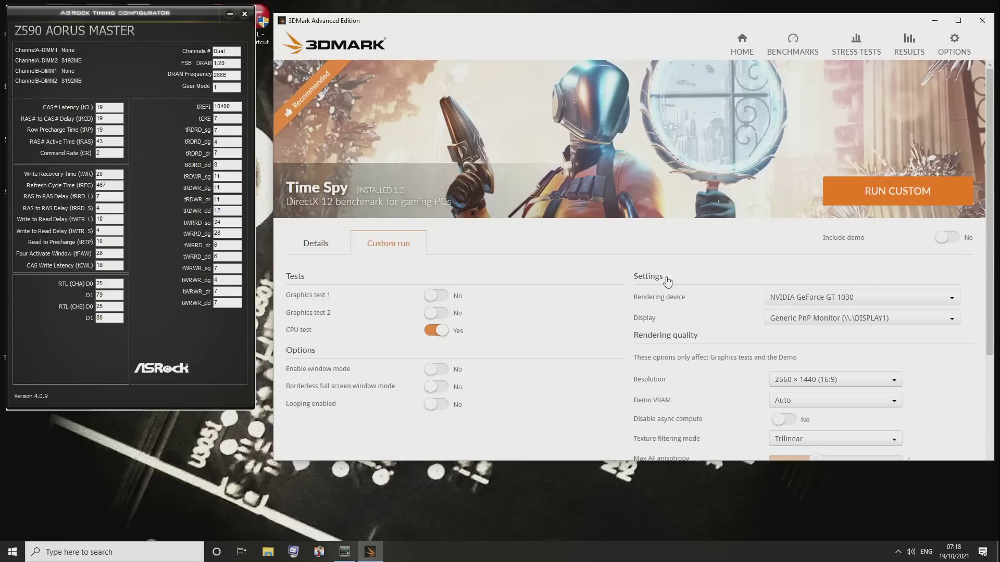
click(844, 198)
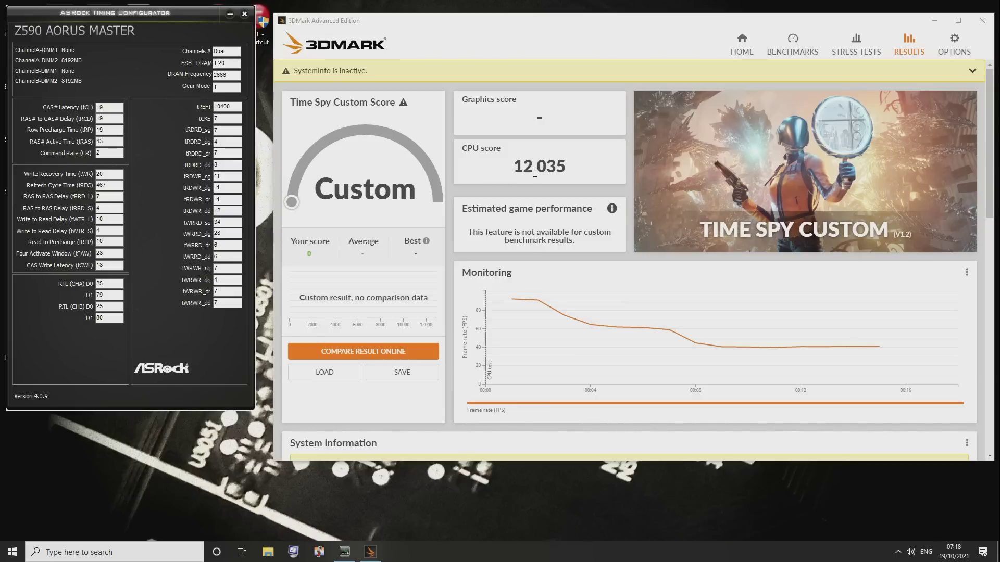
Highlight the 12 035 CPU score, then close ASRock Timing Configurator
drag(517, 163, 573, 172)
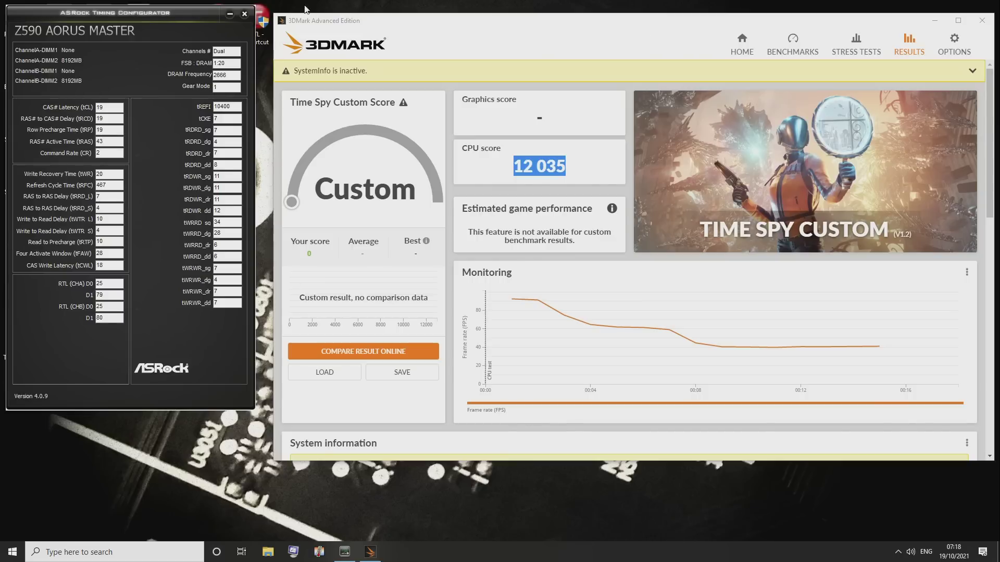
click(244, 14)
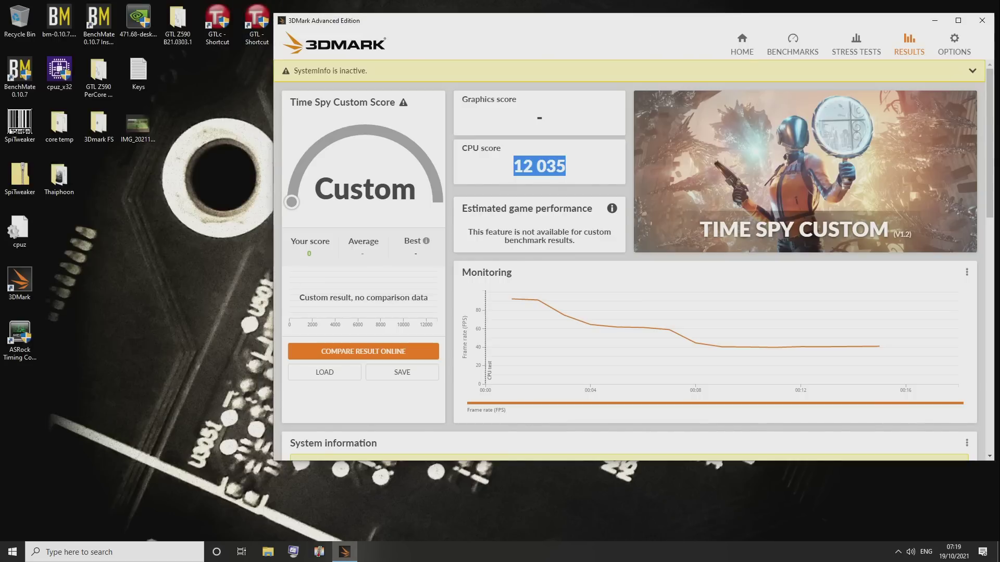
Close 3DMark and restart Windows from the Start menu's Power options
click(981, 20)
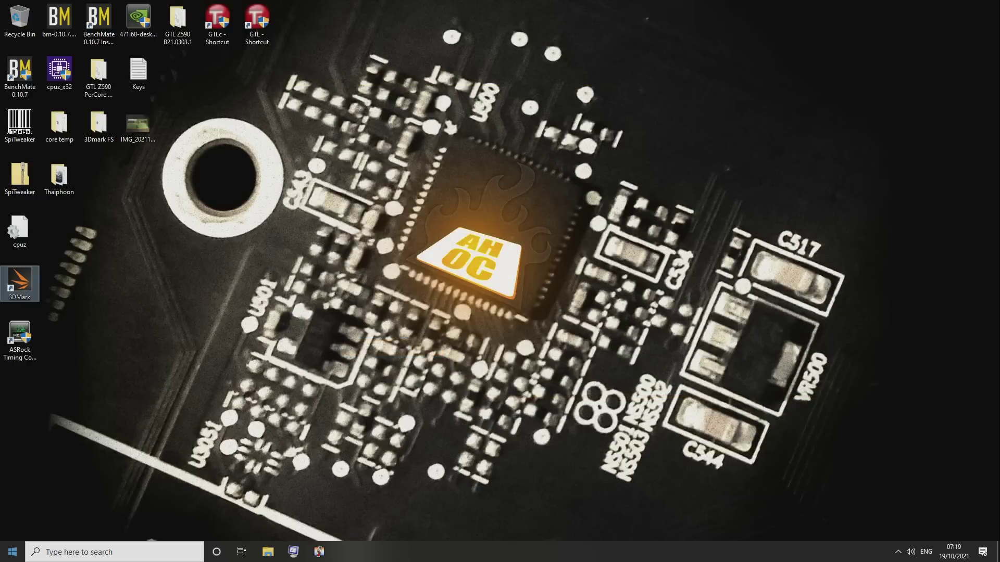
click(12, 552)
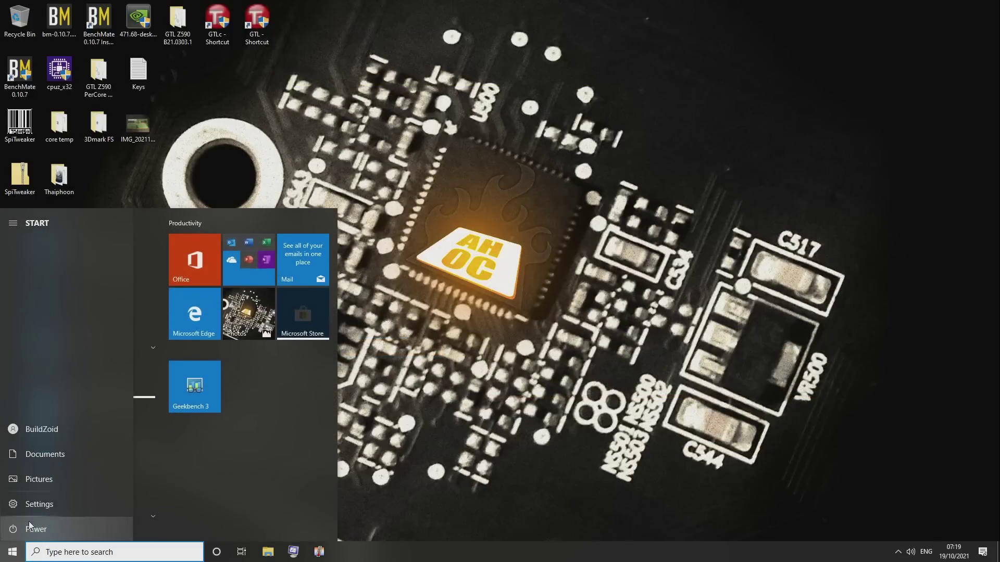
click(26, 529)
click(32, 506)
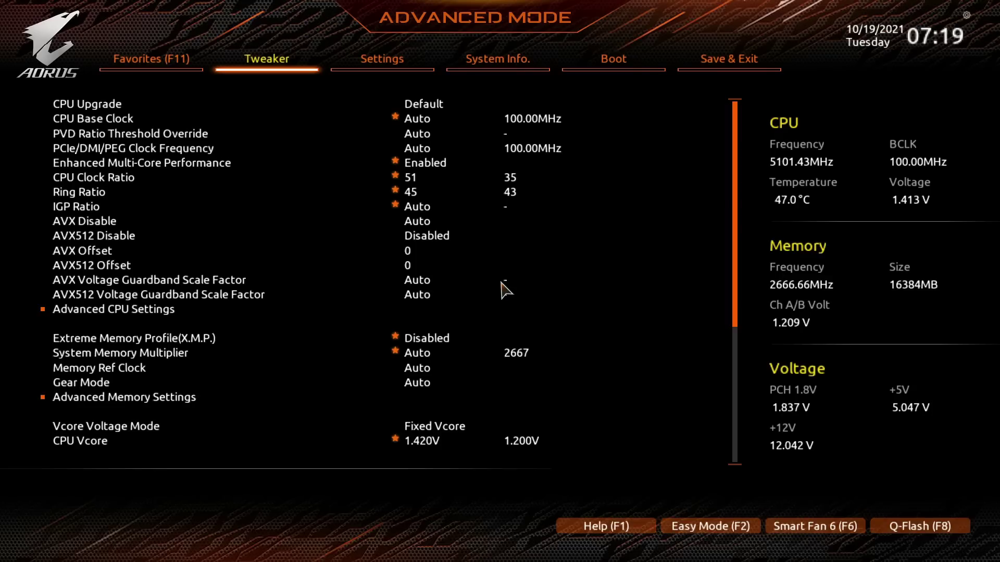
Set Extreme Memory Profile (X.M.P.) to Profile2 in the Tweaker tab, then save and exit with F10
key(Down)
key(Down)
key(Down)
key(Down)
key(Down)
key(Down)
key(Down)
key(Down)
key(Down)
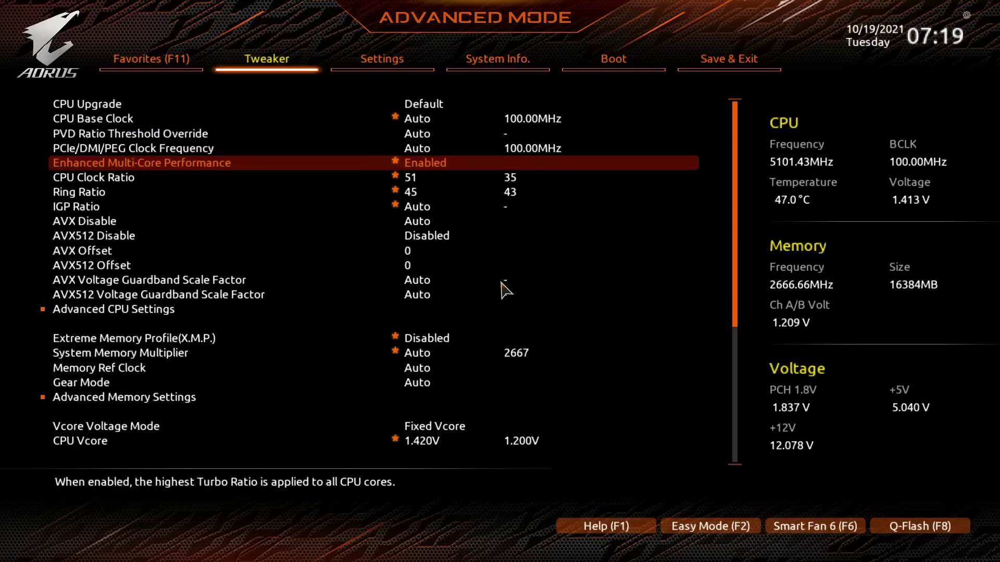
key(Down)
key(Down)
key(Down)
key(Down)
key(Down)
key(Down)
key(Down)
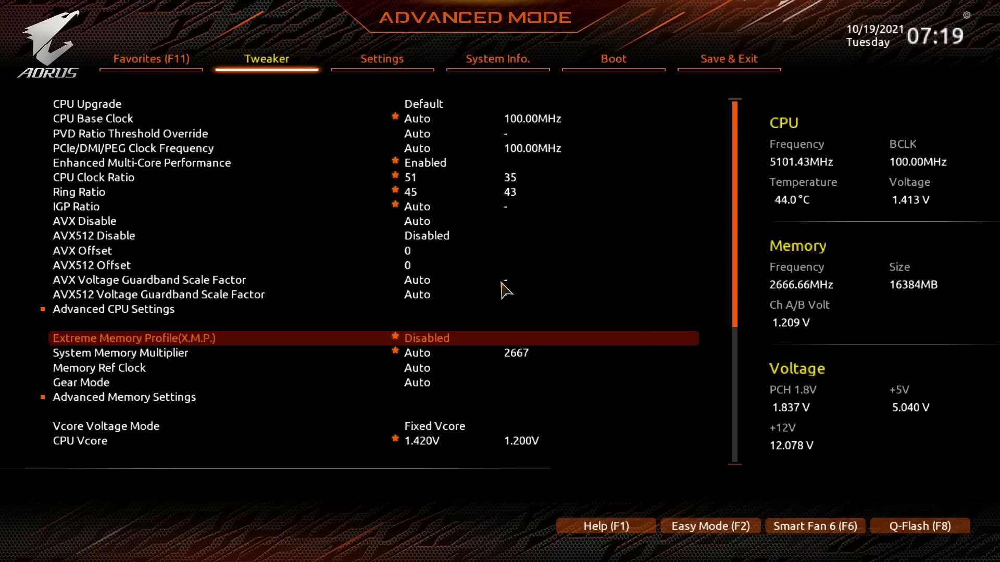
key(Return)
key(Down)
key(Down)
key(Return)
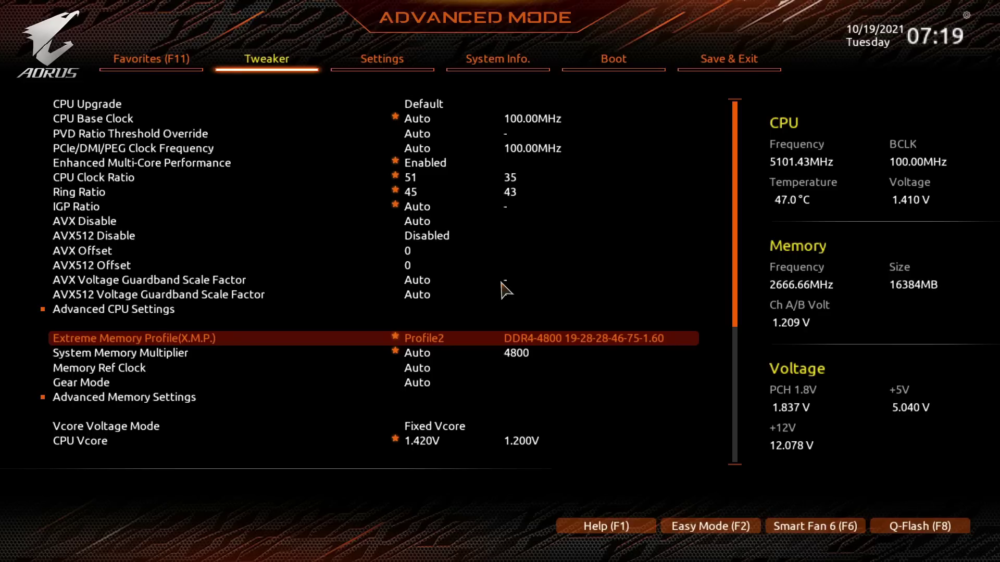
key(F10)
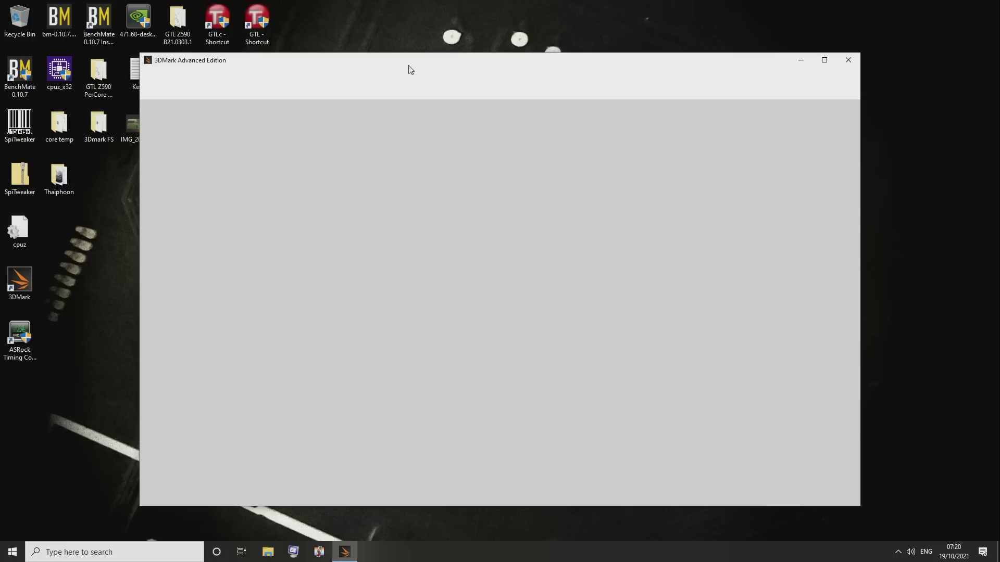
Rerun a CPU-only custom Time Spy, highlight the 11 556 CPU score, and dismiss the NVIDIA notification
drag(408, 66, 436, 56)
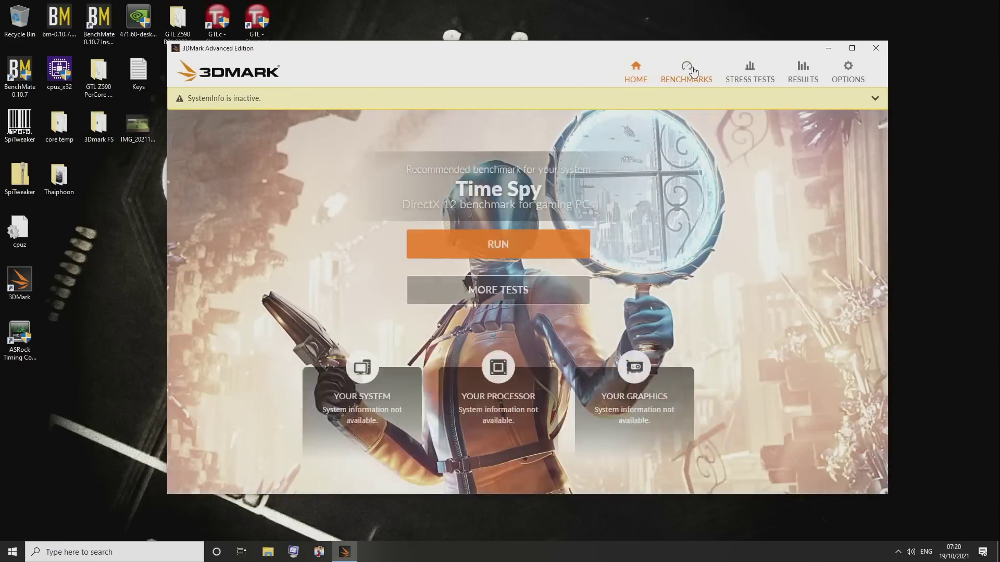
click(686, 72)
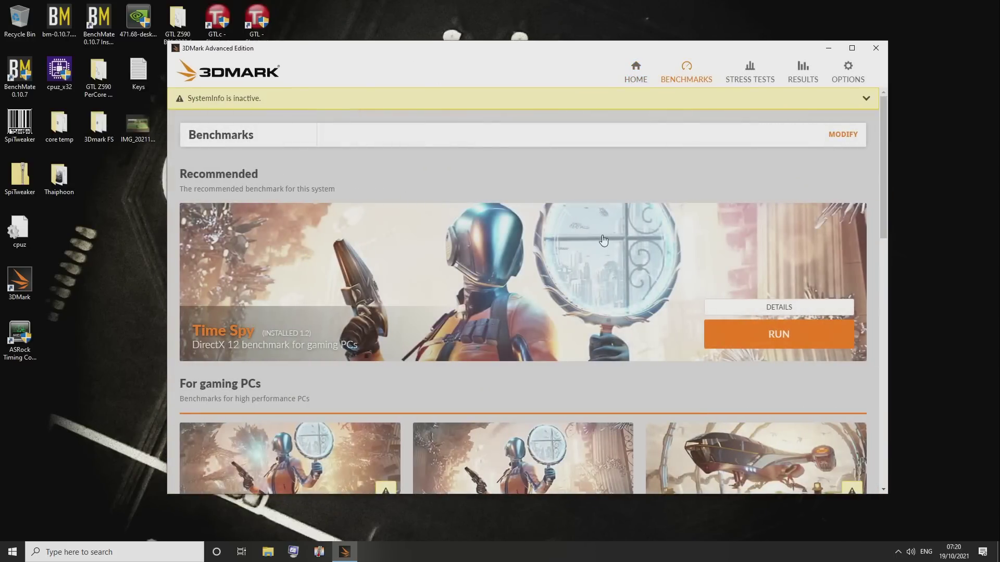
click(603, 241)
click(276, 273)
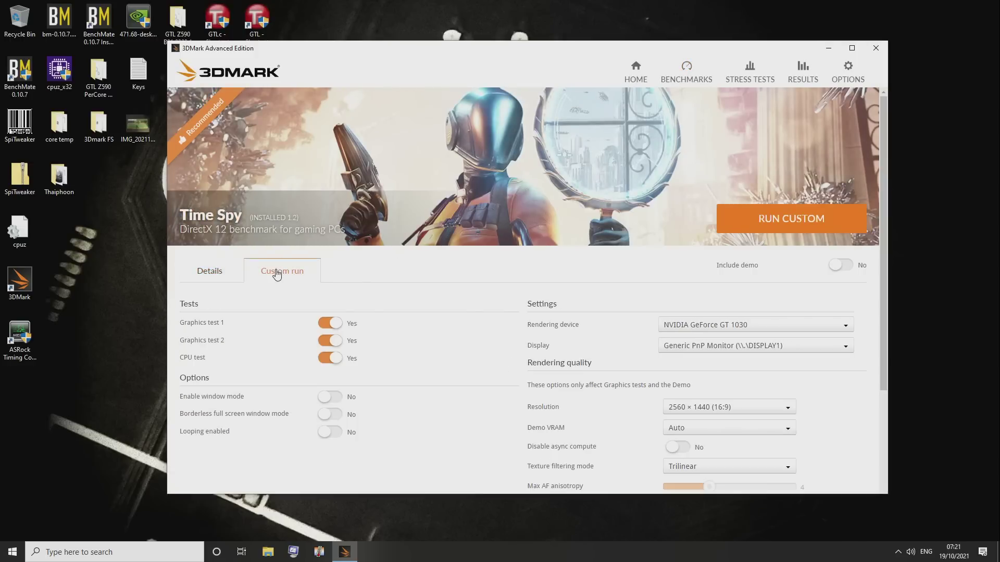
click(339, 323)
click(335, 341)
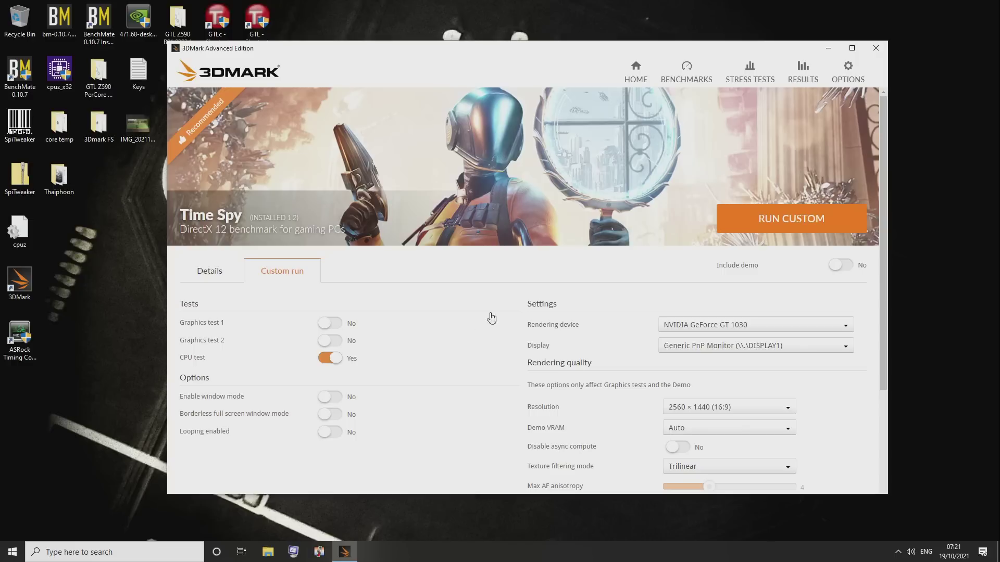
click(826, 218)
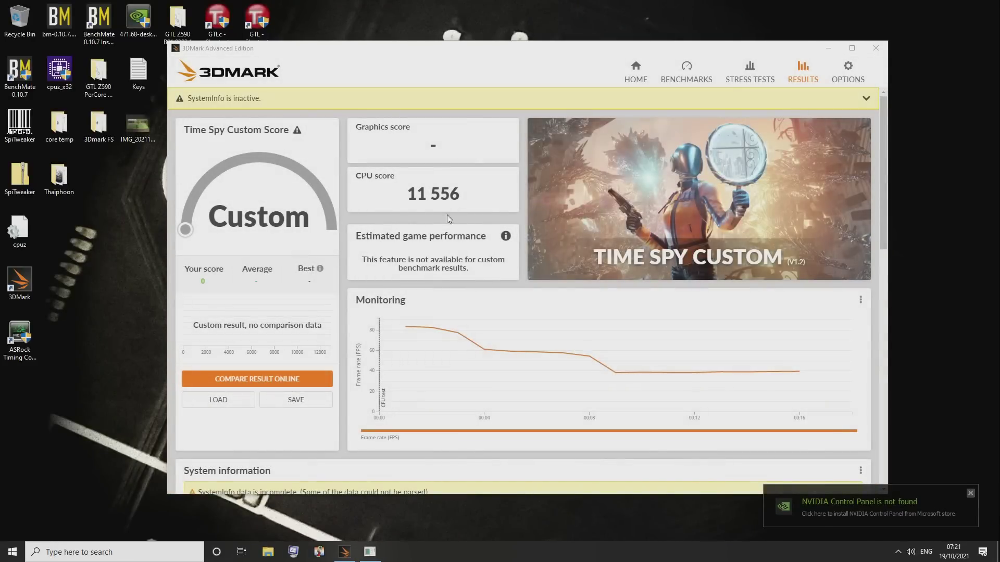
drag(449, 194, 406, 194)
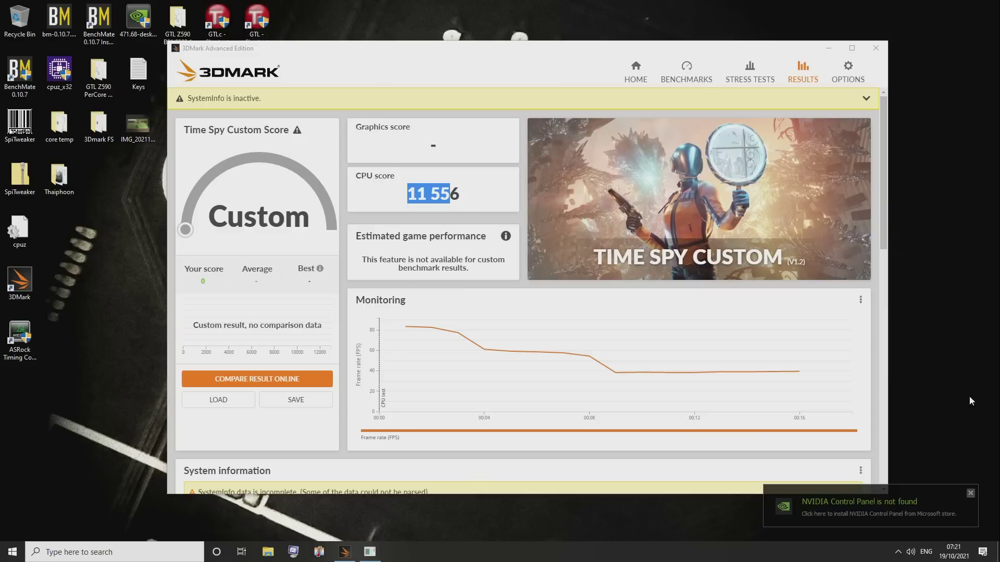
click(970, 493)
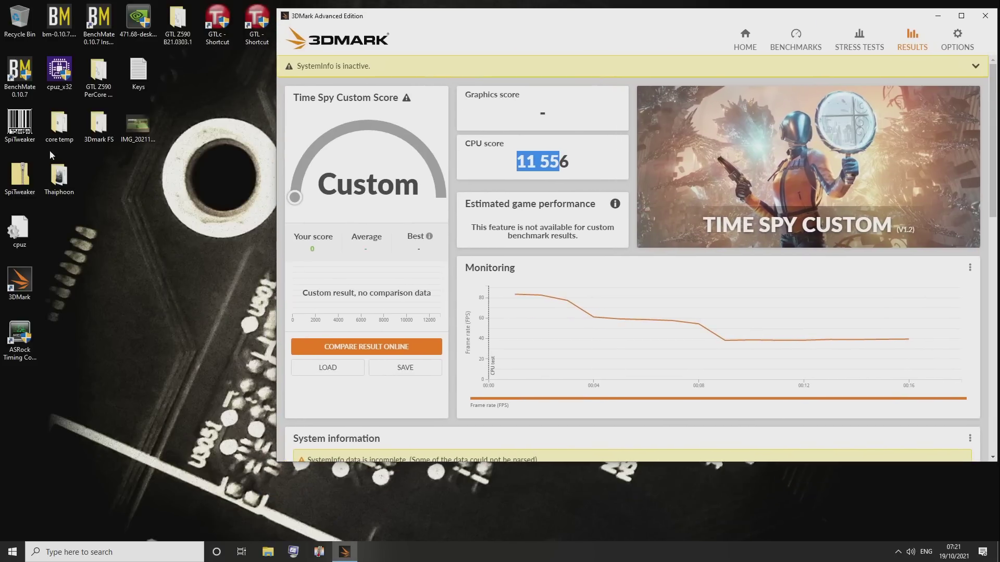
Reopen ASRock Timing Configurator and check DRAM Frequency 4798, Gear Mode and tRP 28
double_click(20, 338)
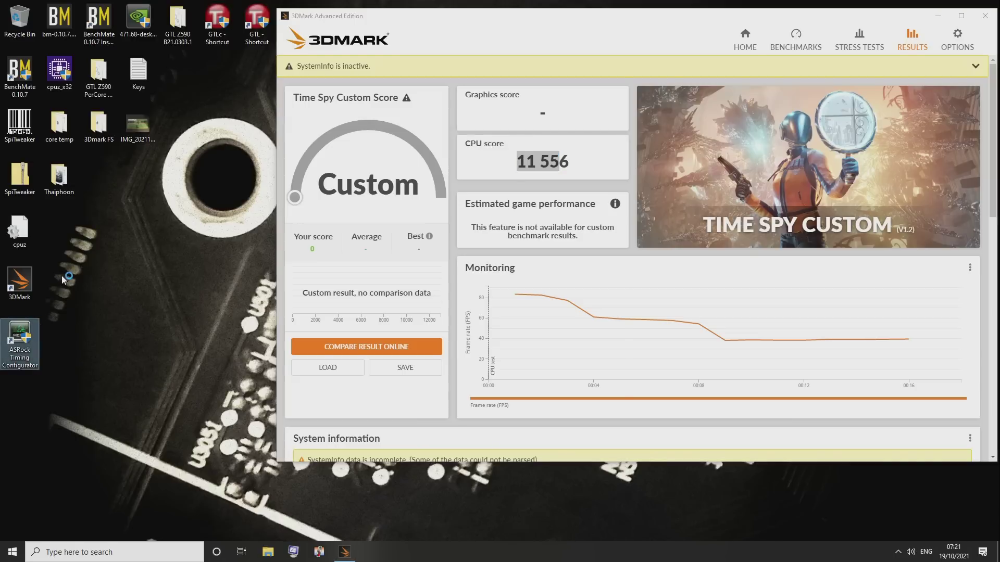
double_click(594, 137)
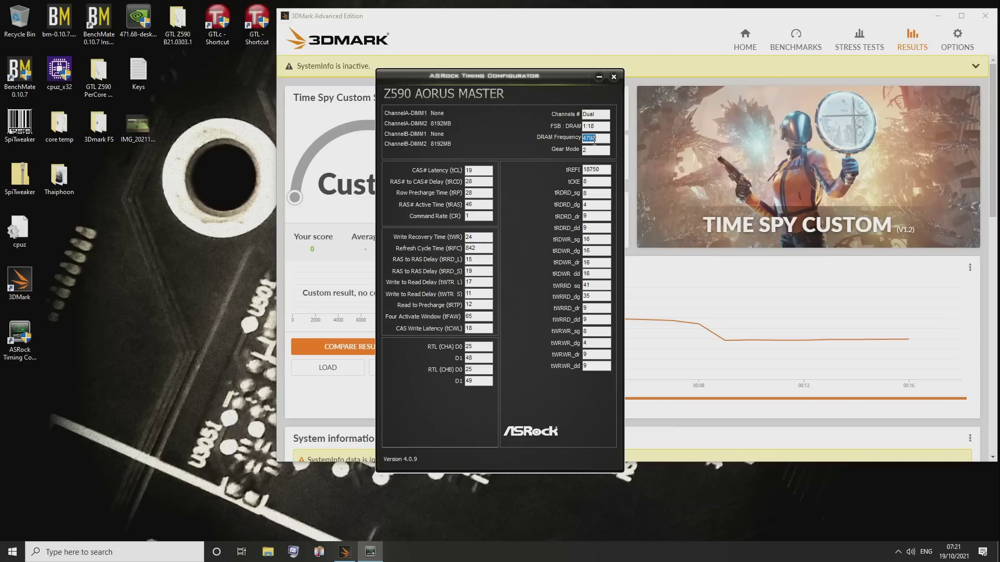
key(Tab)
click(483, 182)
key(Tab)
double_click(471, 260)
double_click(490, 272)
click(466, 237)
double_click(477, 247)
double_click(472, 316)
drag(473, 271, 453, 271)
drag(473, 316, 463, 317)
click(476, 270)
double_click(468, 272)
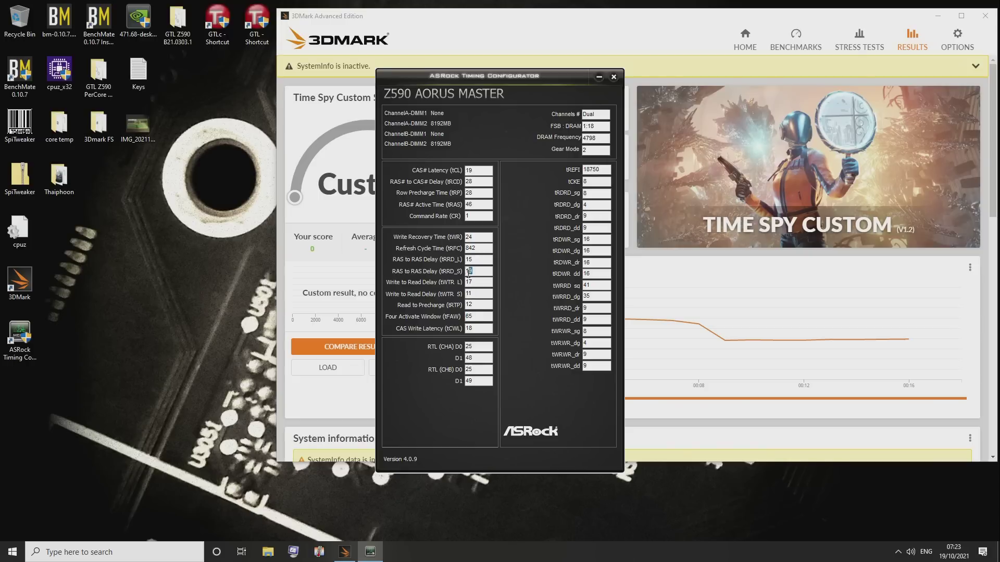
double_click(469, 316)
double_click(470, 270)
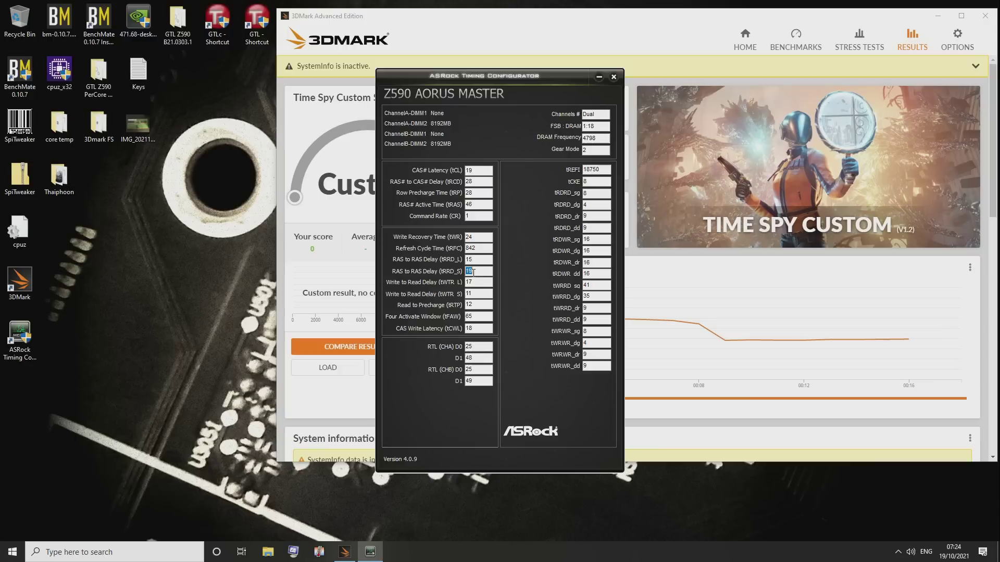
double_click(470, 259)
double_click(474, 316)
double_click(480, 270)
Clear the tRRD_S highlight, launch Thaiphoon.exe from the Thaiphoon folder, and close the folder
click(607, 182)
double_click(58, 177)
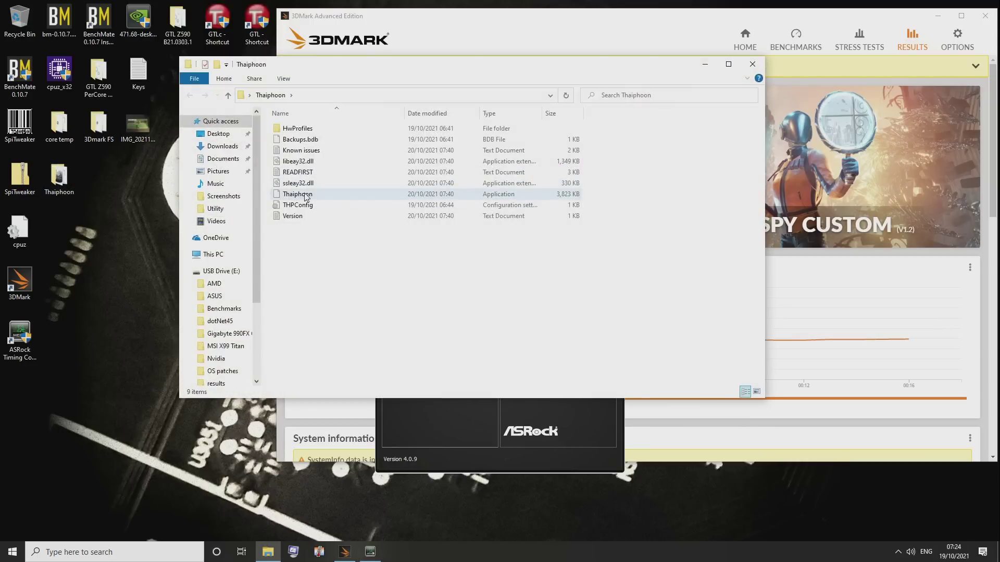
double_click(305, 194)
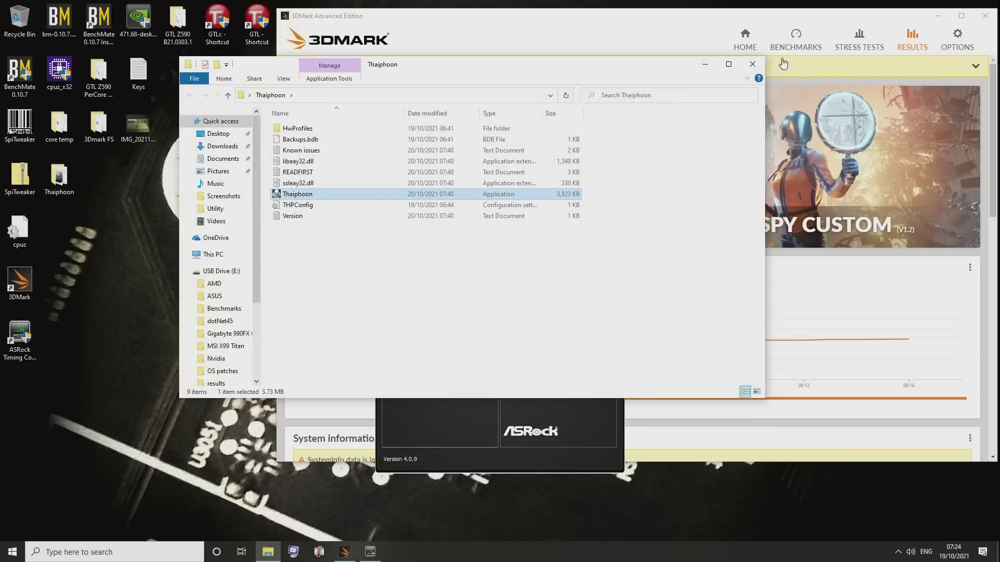
click(758, 63)
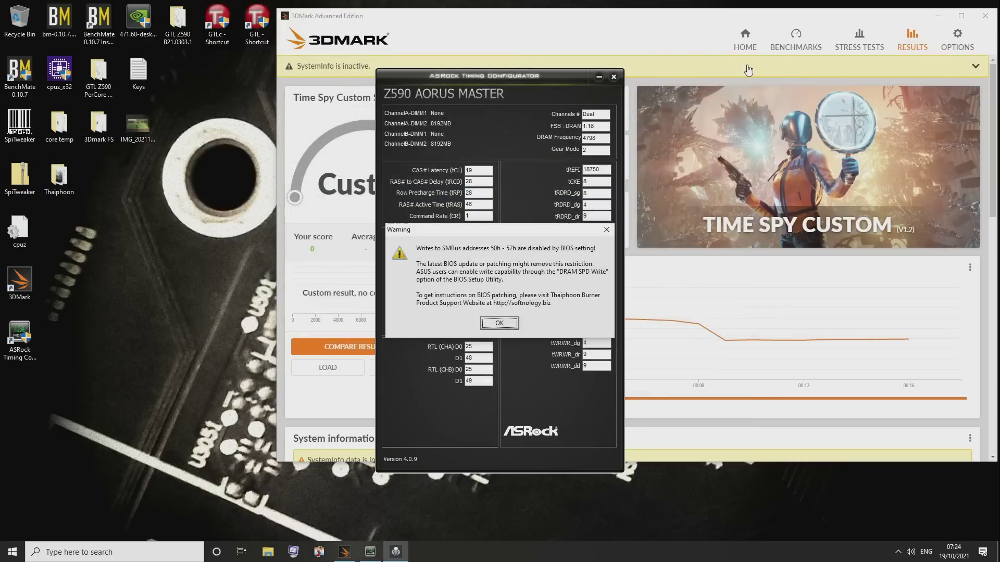
Dismiss the SMBus warning and read the module's SPD at address 53h
click(498, 323)
click(443, 46)
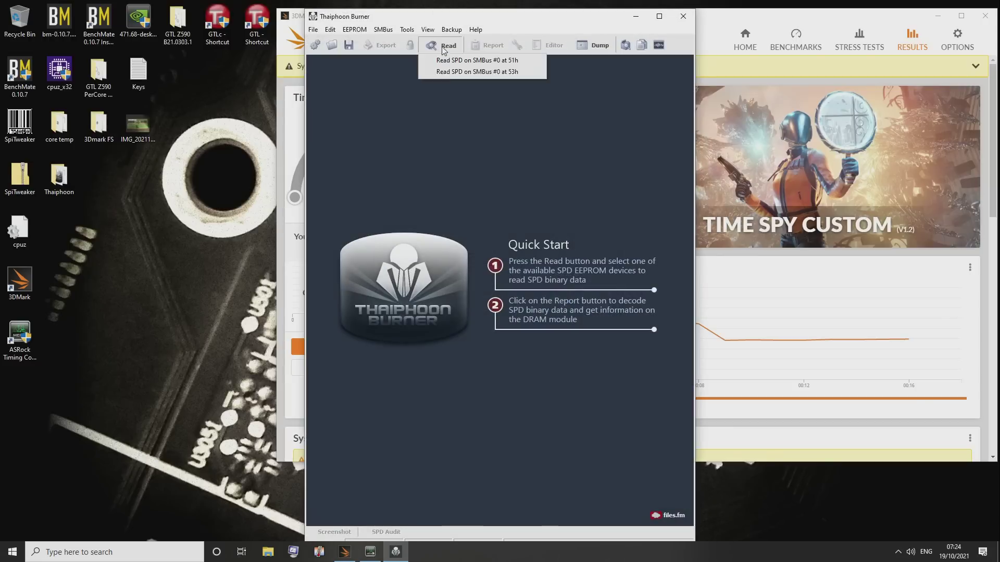
click(500, 63)
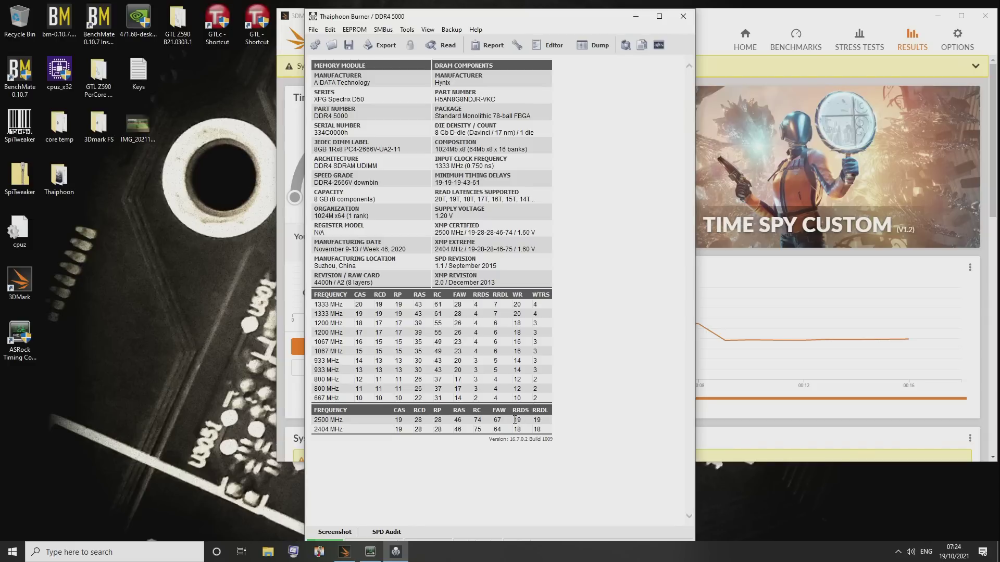
Highlight the XMP rows, pointing out the 2404 MHz profile and its RRDS/RRDL values of 18
drag(515, 420, 555, 430)
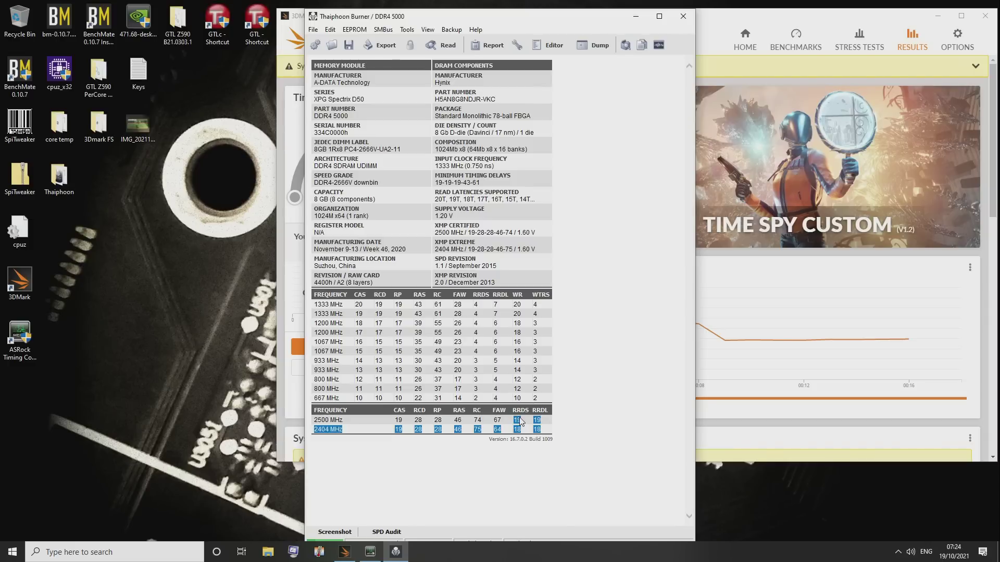
click(328, 421)
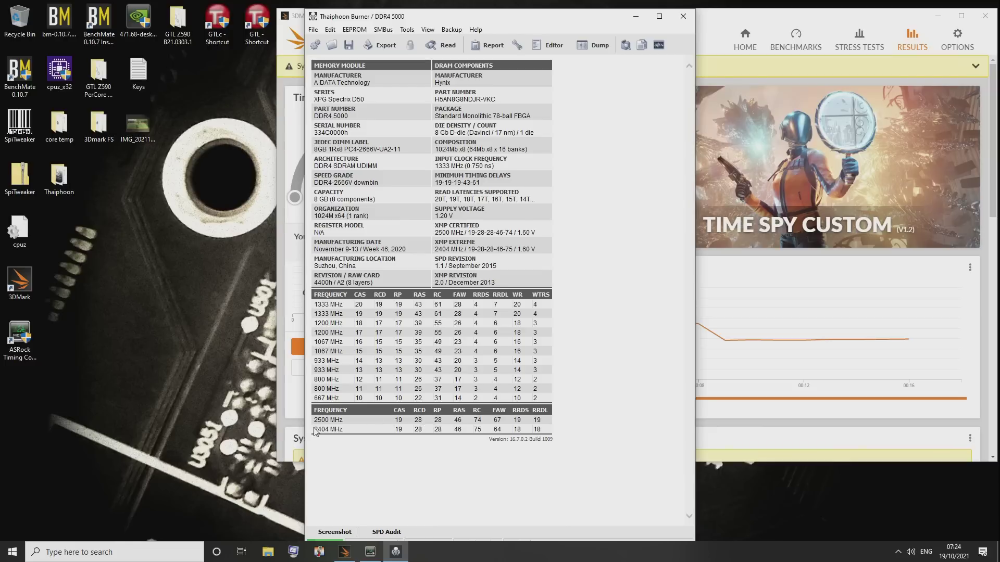
key(ctrl+shift+Home)
click(337, 431)
drag(326, 428, 314, 429)
drag(513, 429, 544, 430)
Compare Thaiphoon's 2404 MHz XMP RRDS and RRDL (18) and FAW (64) with the configurator
double_click(497, 430)
drag(497, 20, 790, 79)
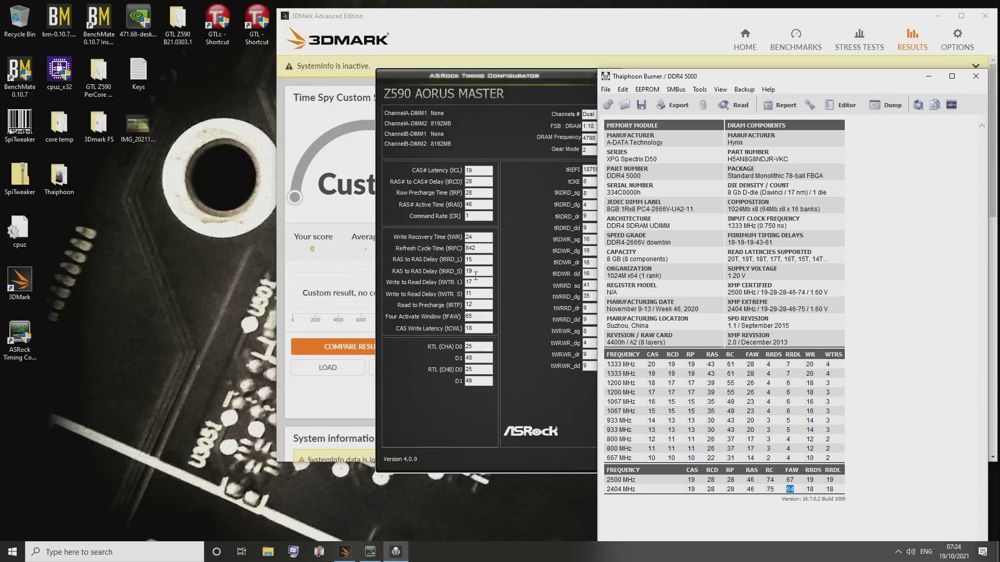
click(425, 335)
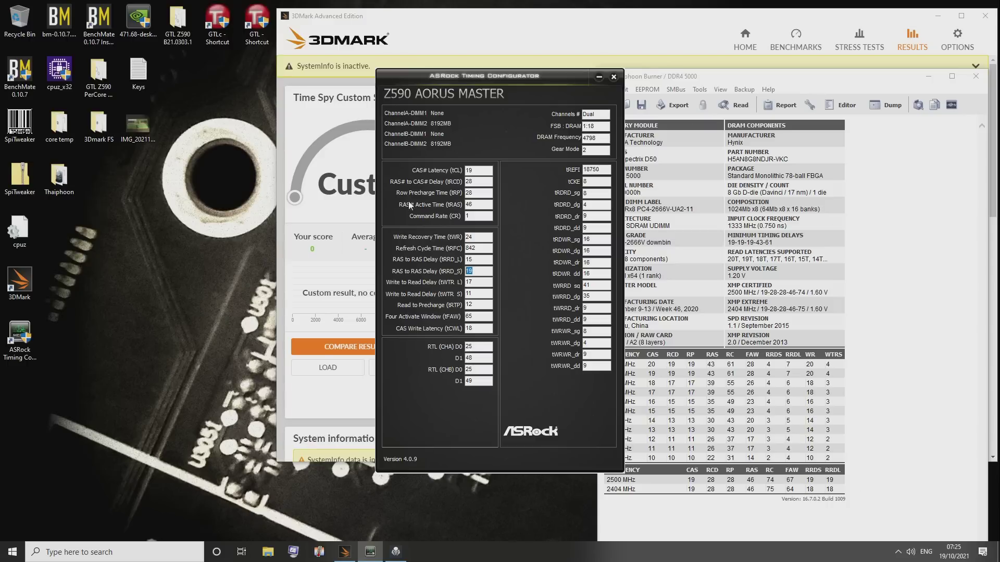
drag(808, 489, 830, 489)
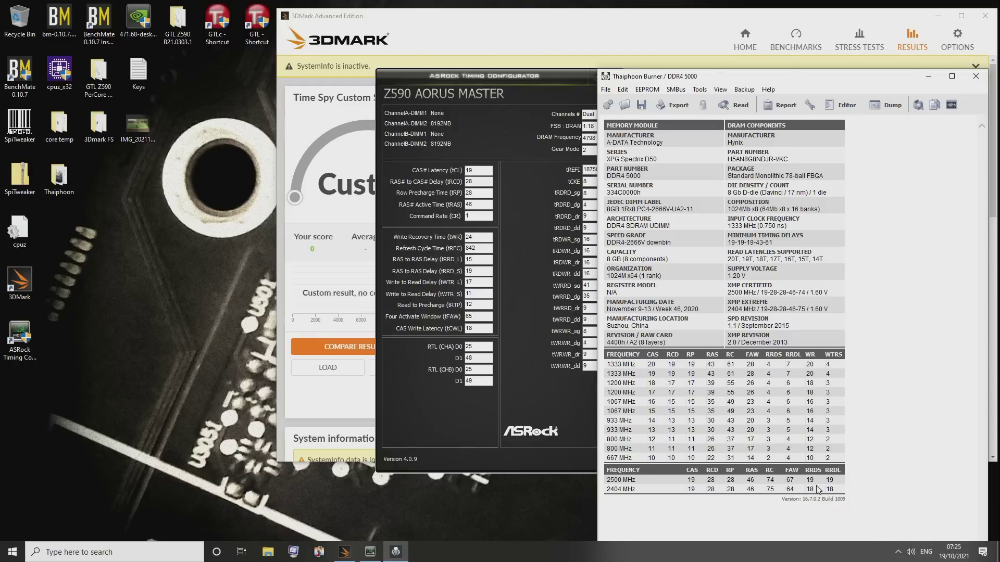
click(789, 490)
click(829, 490)
click(789, 489)
drag(806, 490, 828, 489)
Compare the 2500 MHz XMP RC 74 and FAW 67 against the configurator
drag(665, 80, 319, 68)
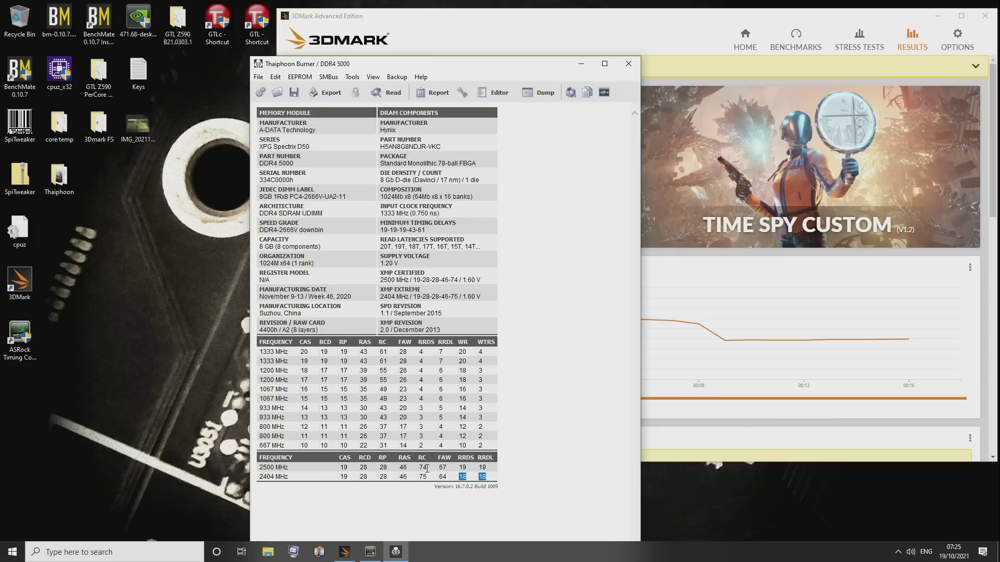
drag(421, 467, 443, 467)
drag(485, 64, 163, 135)
Uncover the CPU score, then close Thaiphoon Burner and ASRock Timing Configurator
drag(567, 86, 574, 450)
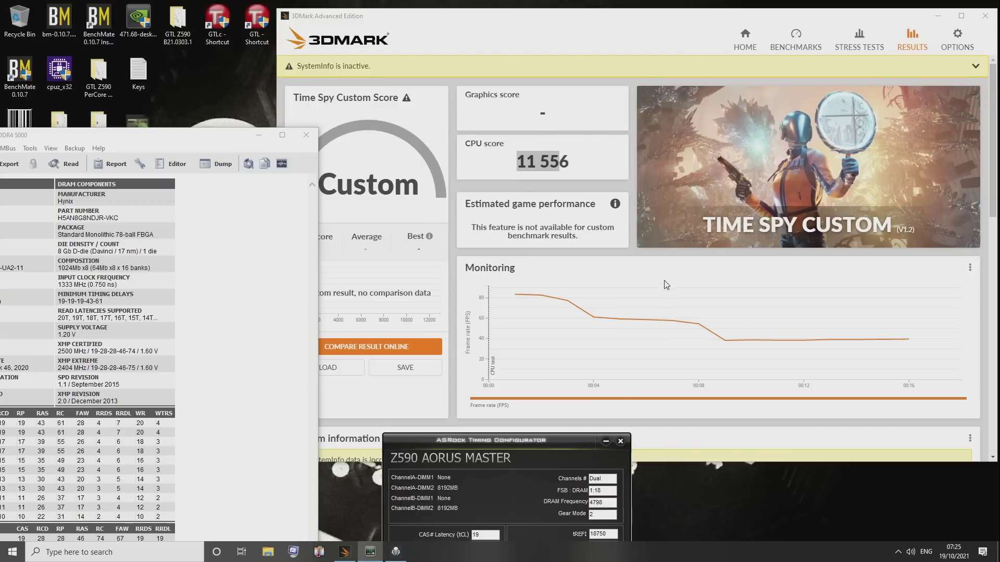
drag(550, 445, 552, 115)
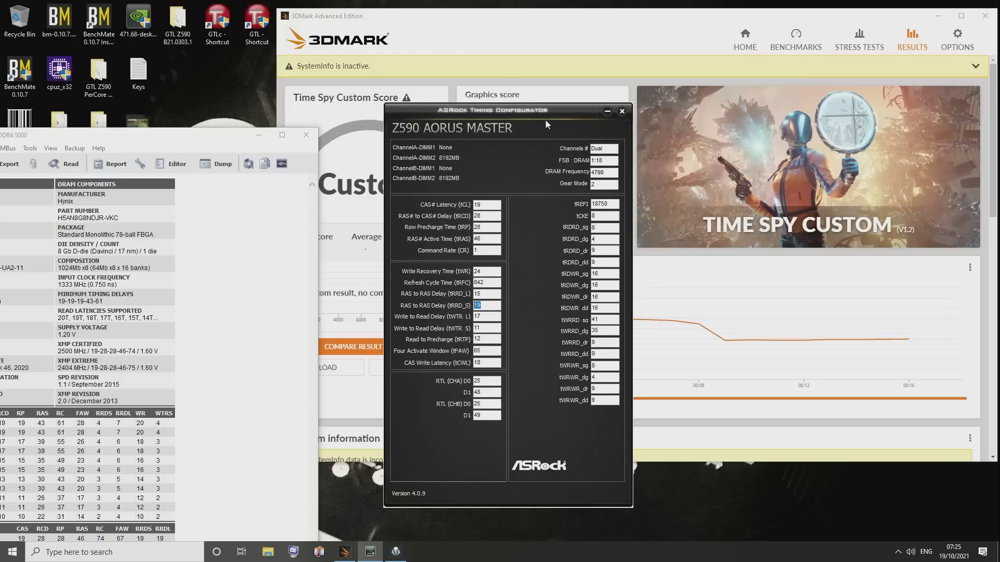
click(306, 136)
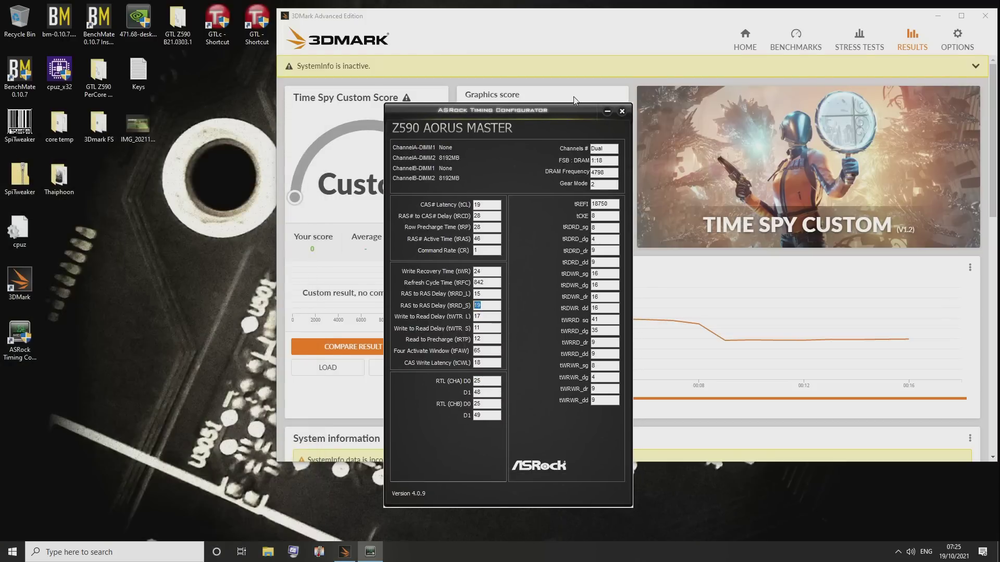
click(621, 111)
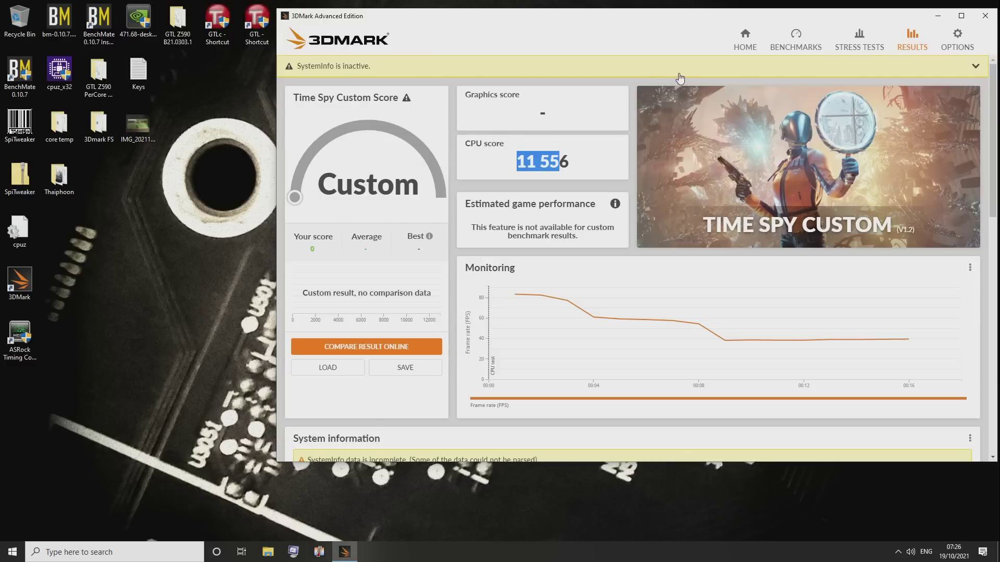
Highlight the 11 556 CPU score in the Time Spy Custom result
click(542, 162)
double_click(542, 162)
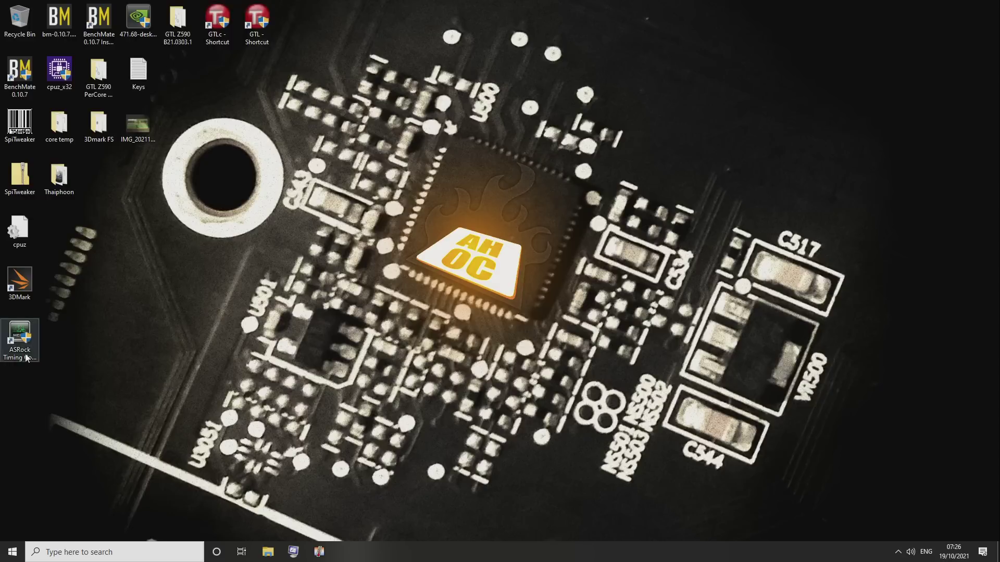
Move the ASRock Timing Configurator shortcut to a new spot on the desktop
drag(20, 339, 57, 250)
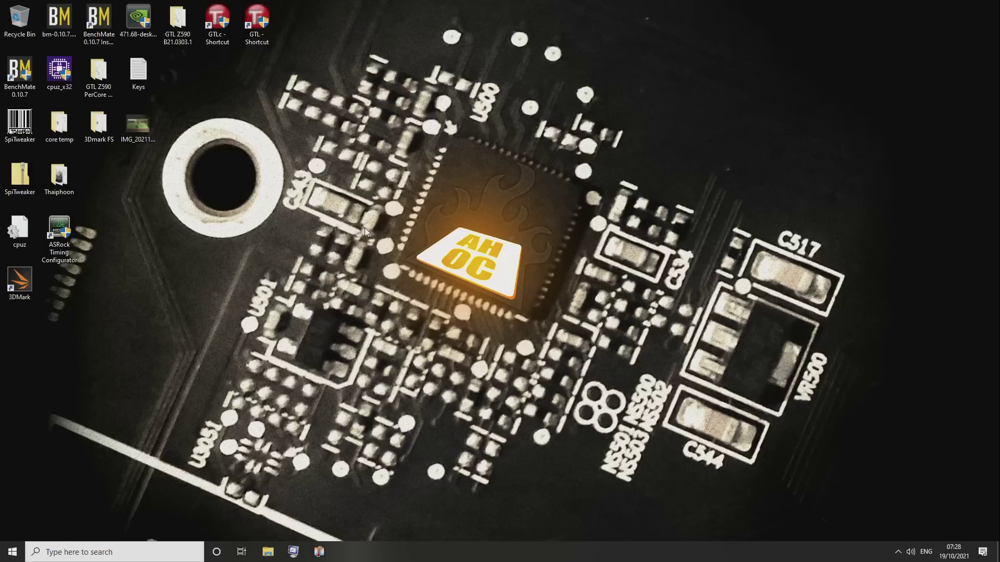
Launch Thaiphoon Burner and CPU-Z, dismiss the SMBus warning, and place Thaiphoon at the left
click(58, 190)
double_click(58, 190)
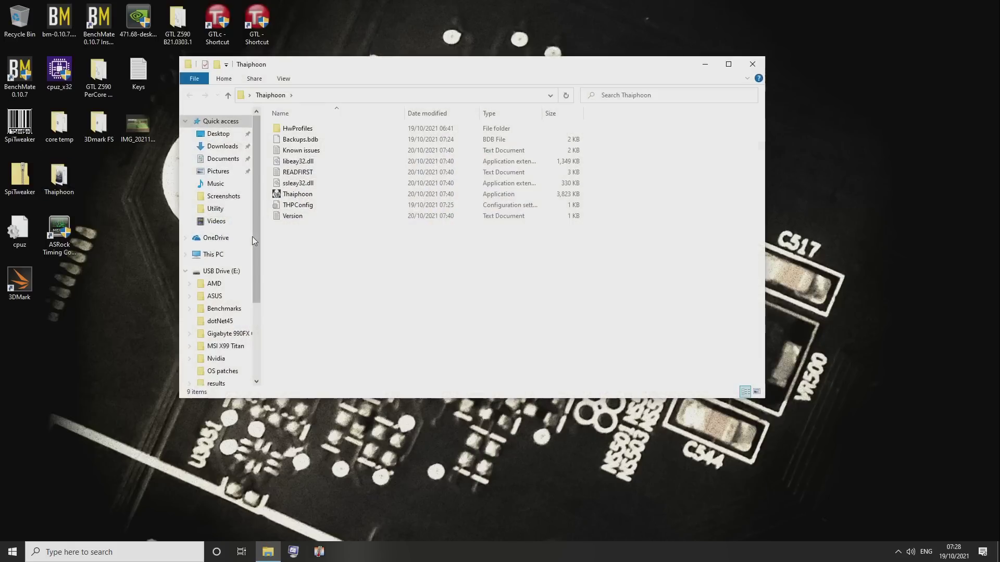
double_click(300, 196)
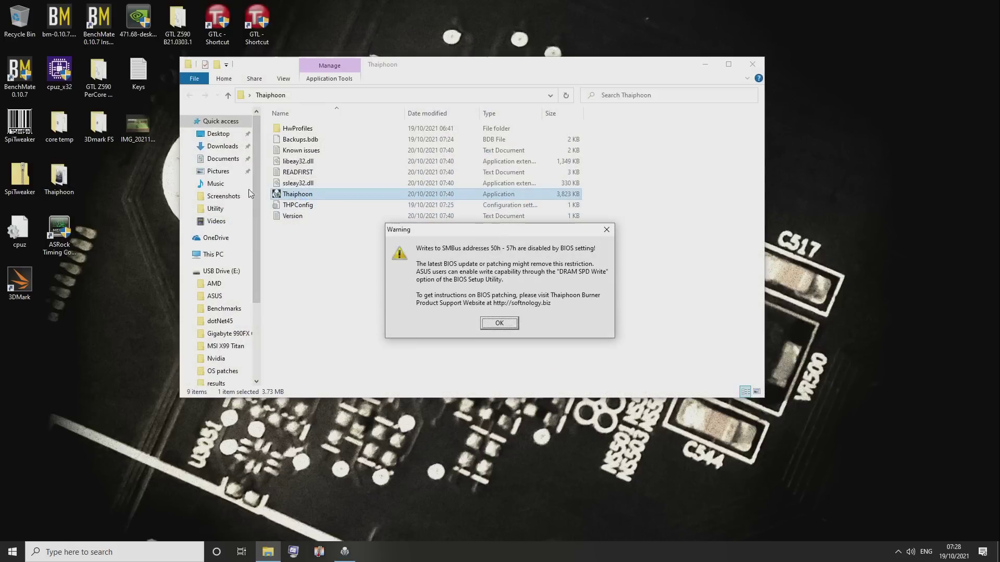
double_click(59, 70)
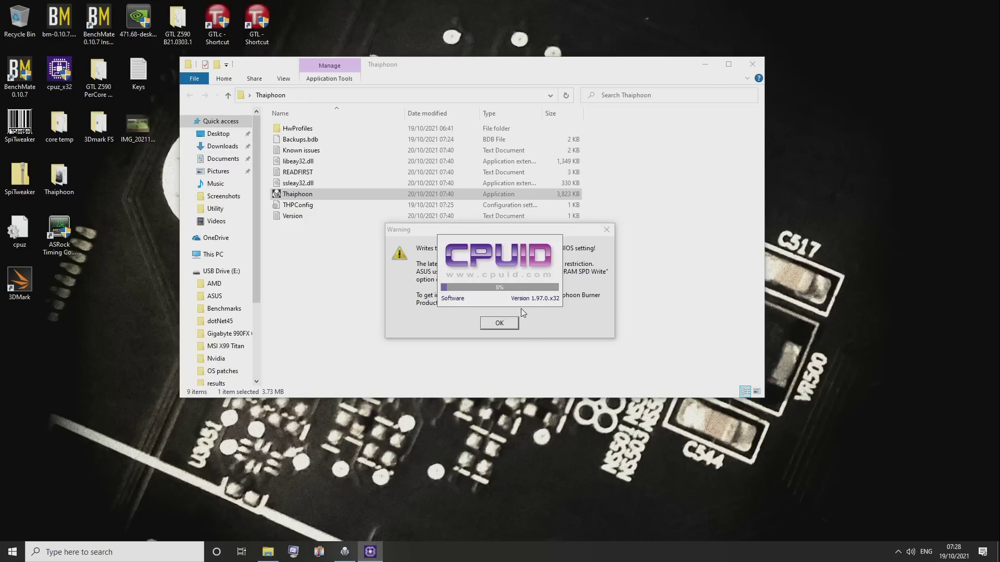
click(507, 327)
drag(429, 16, 144, 8)
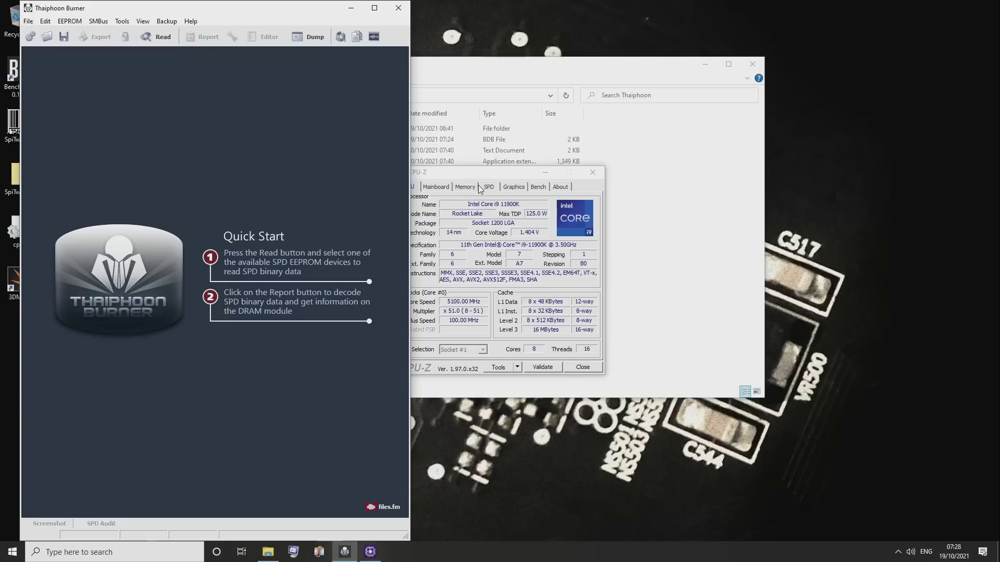
Show CPU-Z's SPD tab beside Thaiphoon, checking Slot #2 and then the Slot #4 module
click(488, 186)
drag(433, 172, 534, 154)
click(531, 190)
click(530, 206)
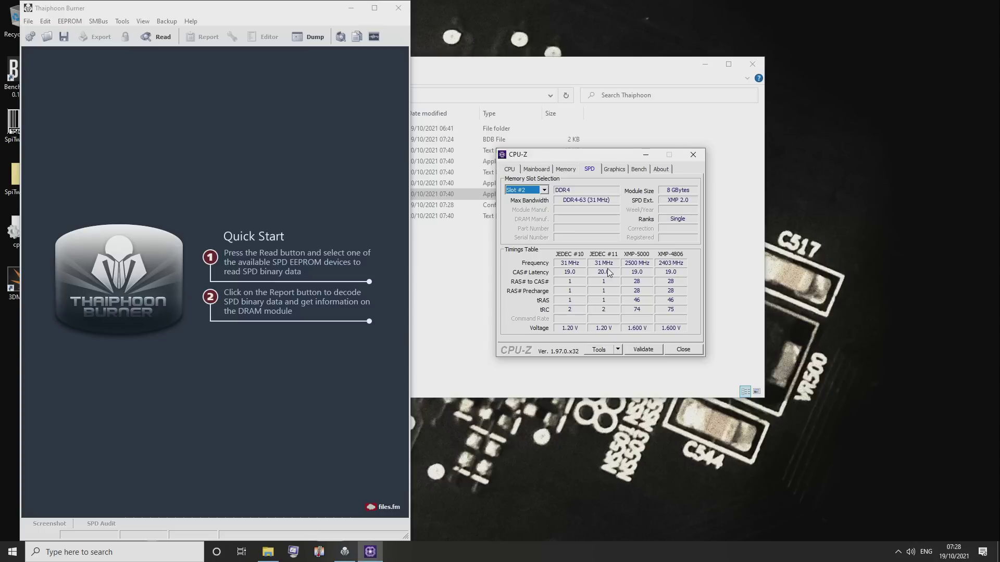
click(535, 190)
click(530, 219)
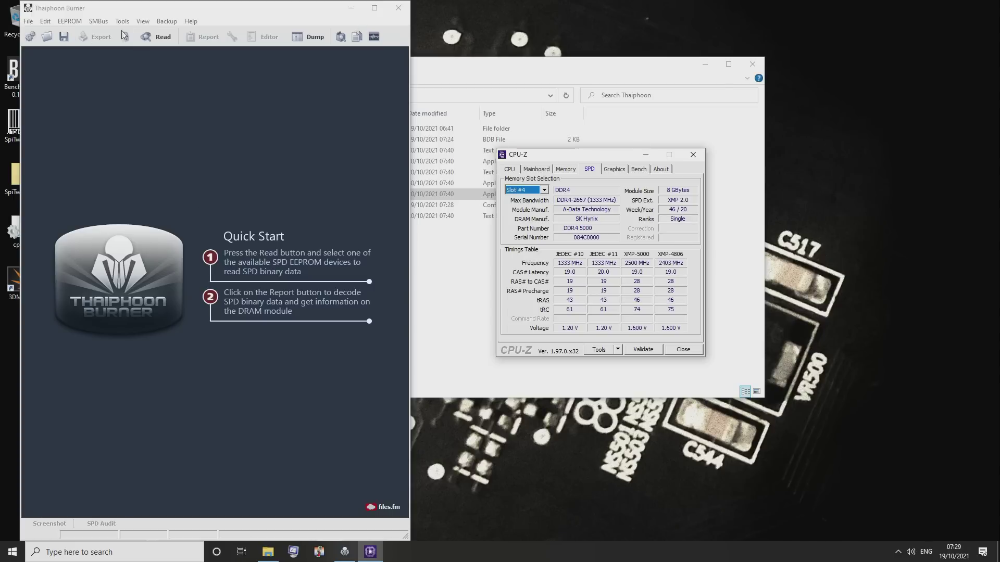
Read SPD at address 51h, mark the 2500/2404 MHz XMP RRDS/RRDL timings, then close Thaiphoon
click(156, 37)
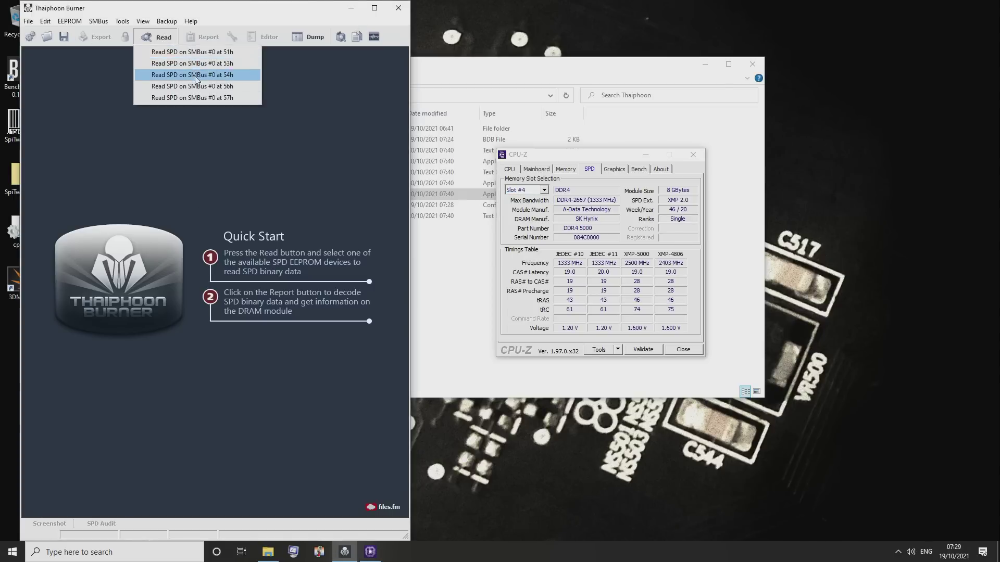
click(192, 52)
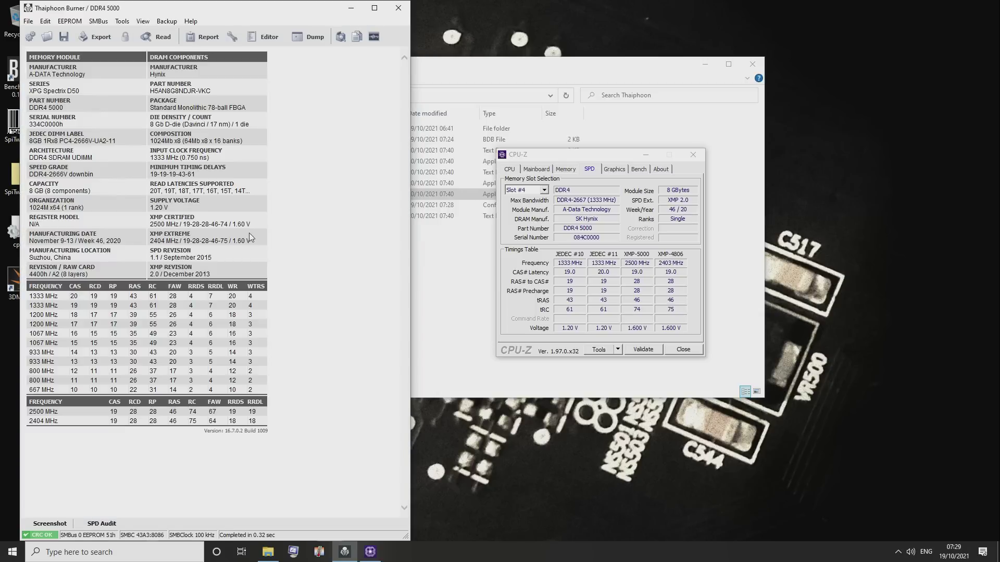
drag(208, 411, 284, 422)
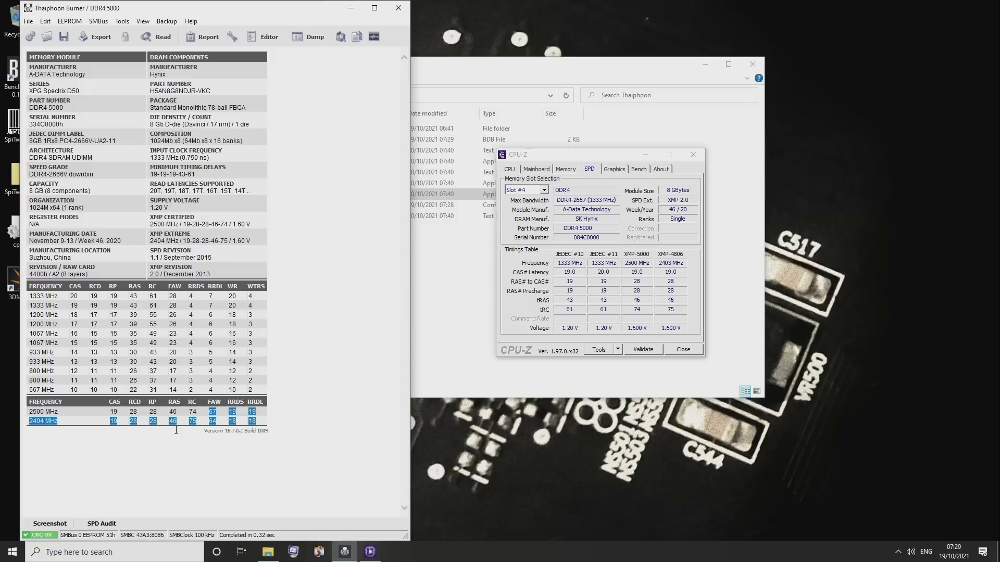
click(230, 420)
drag(255, 420, 110, 412)
drag(207, 416, 268, 419)
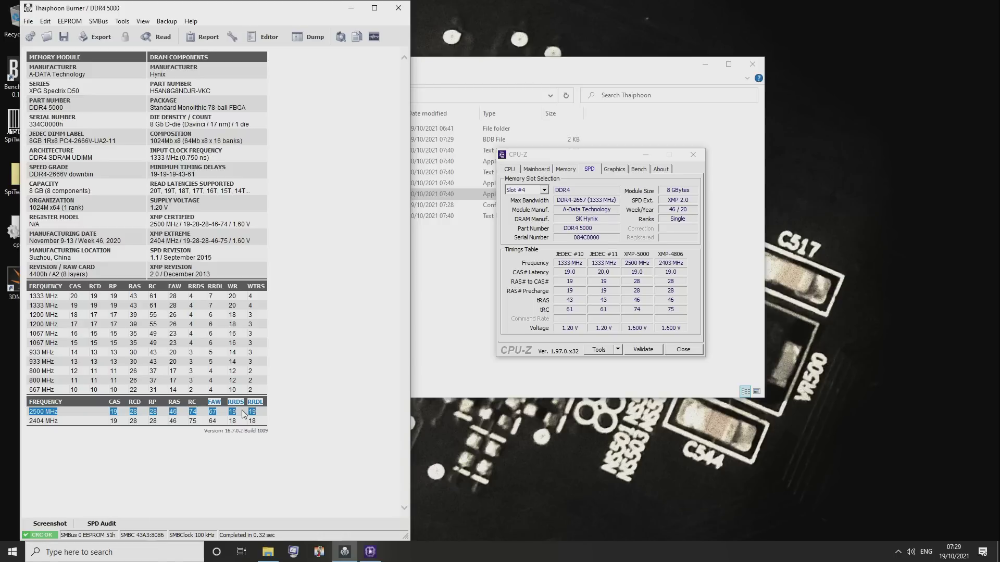
click(398, 7)
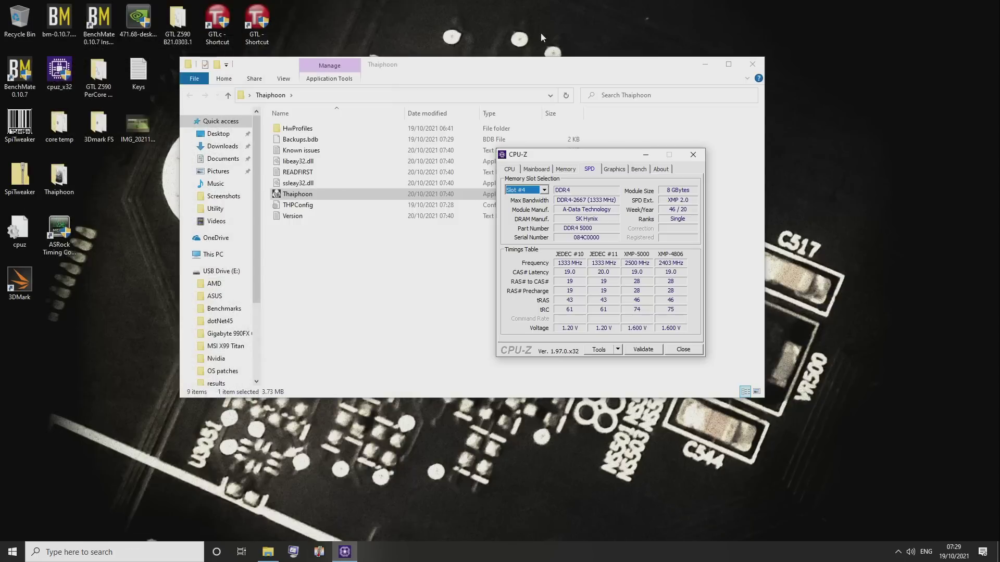
Close CPU-Z and the Thaiphoon folder window, then open and dismiss the Start menu
click(693, 156)
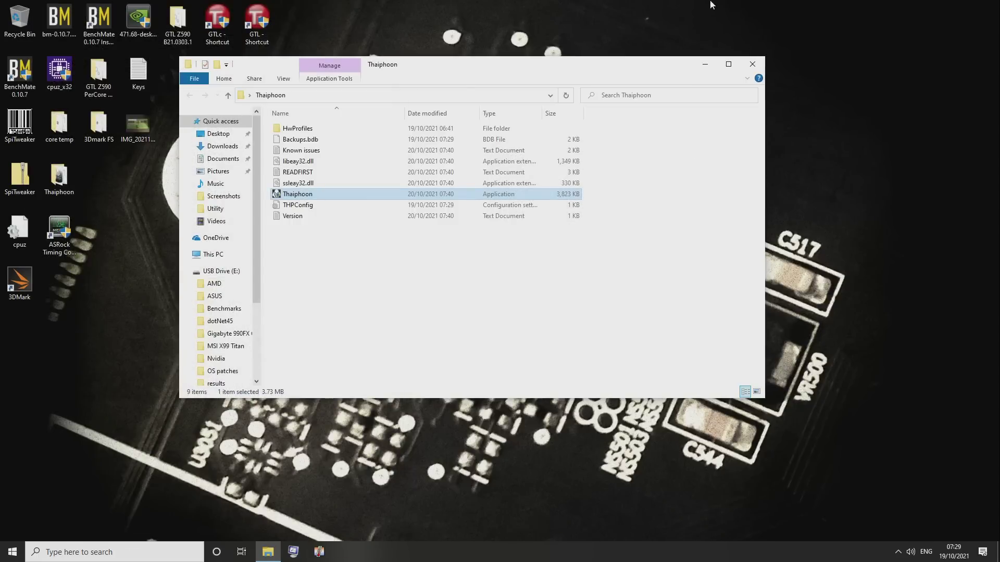
click(752, 63)
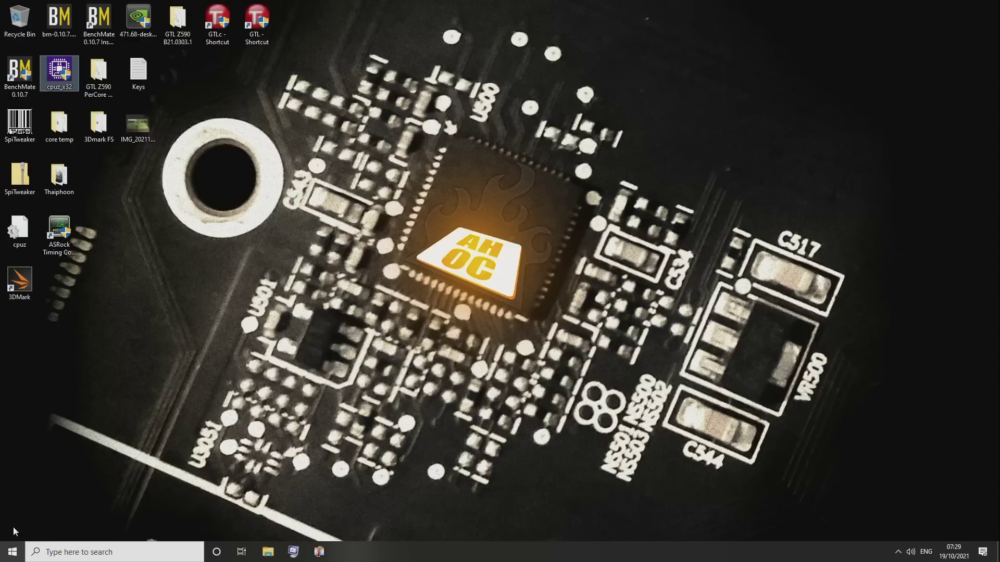
click(15, 550)
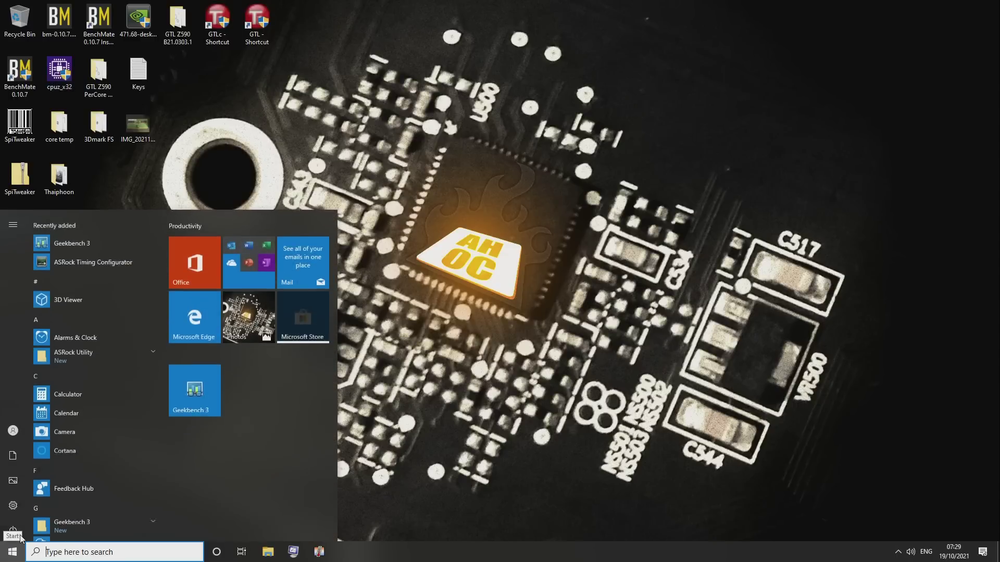
click(692, 385)
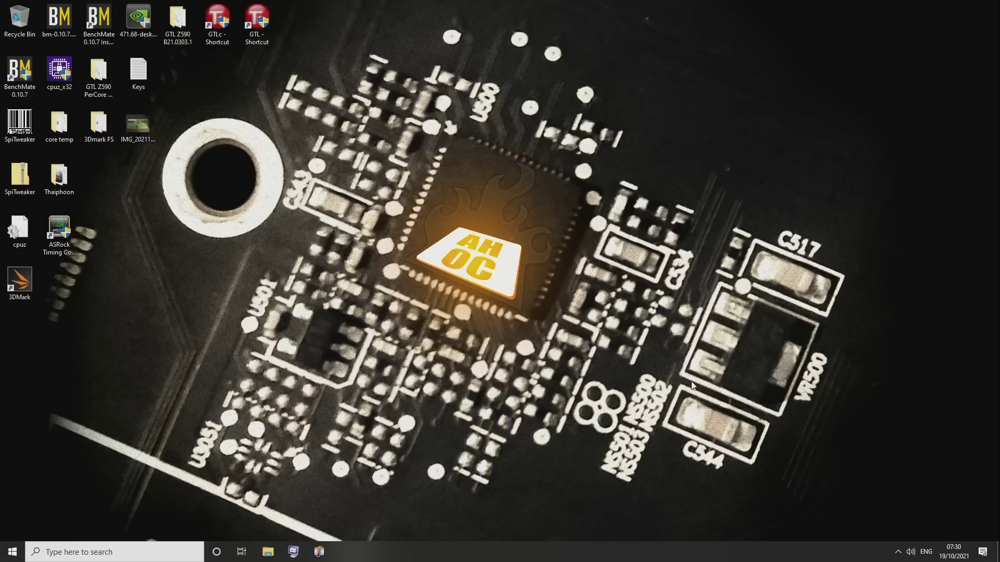
Launch the configurator (tRRD_L 15) and Thaiphoon Burner, read the first module's SPD, and place them side by side
double_click(67, 227)
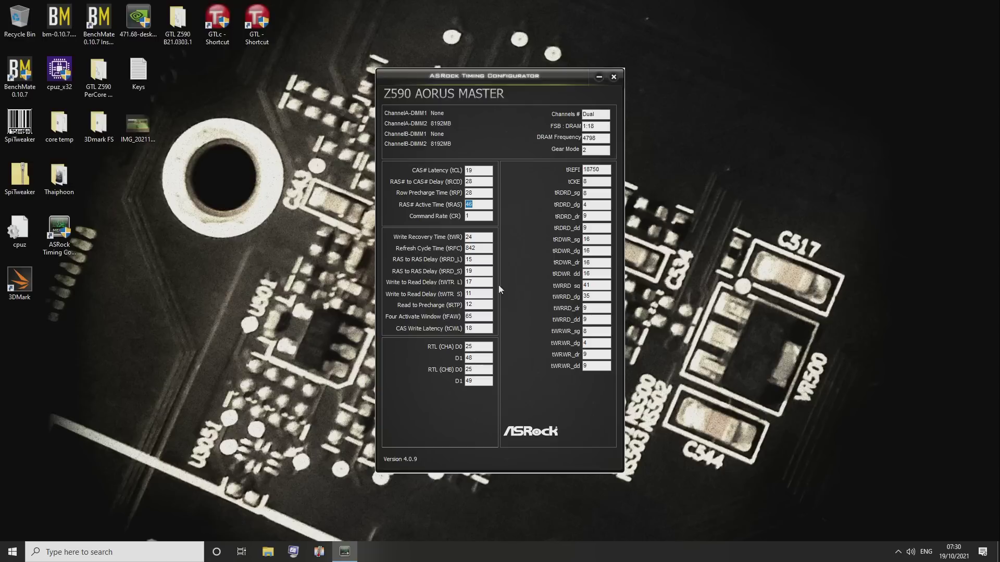
click(469, 259)
double_click(71, 189)
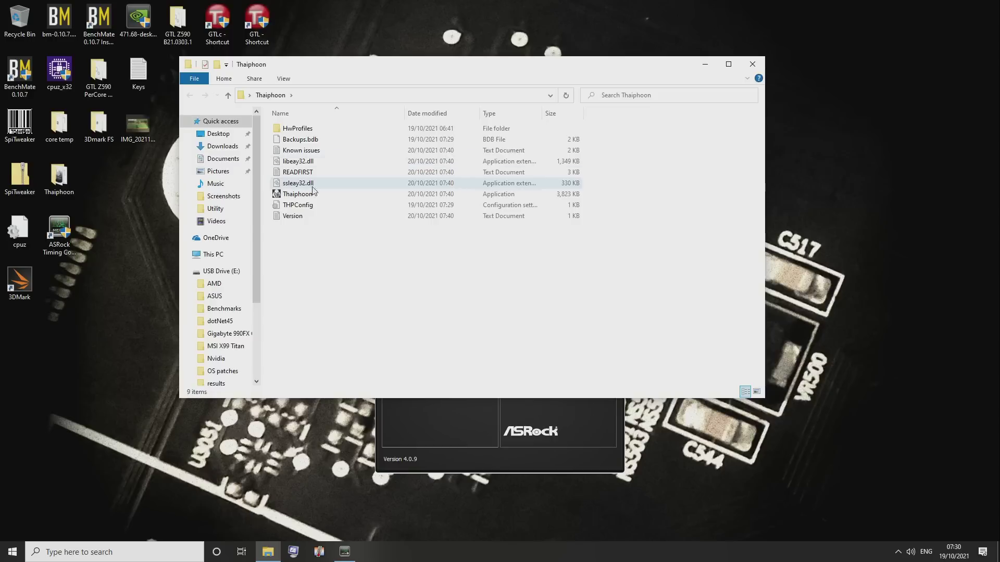
click(307, 195)
double_click(307, 195)
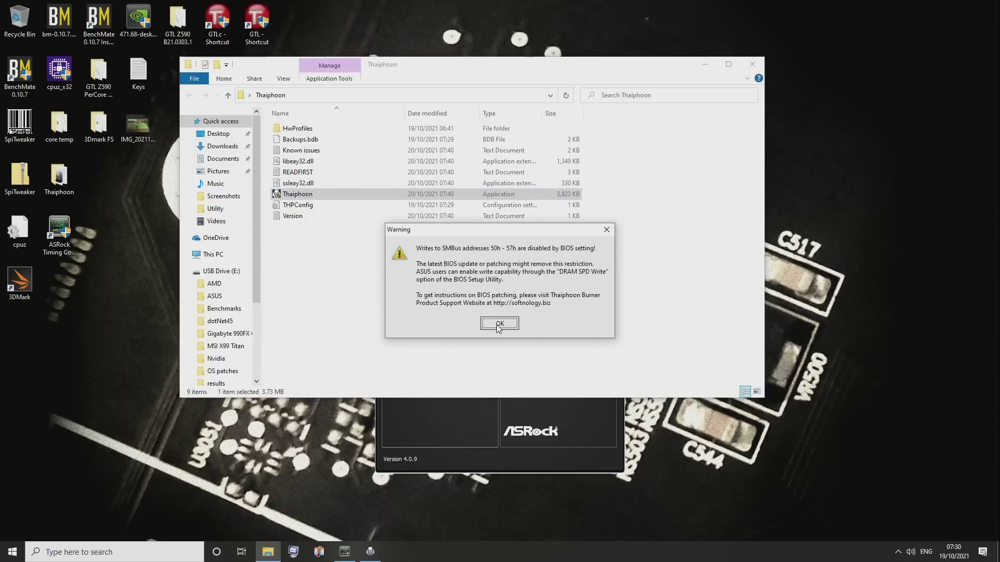
click(499, 326)
click(441, 45)
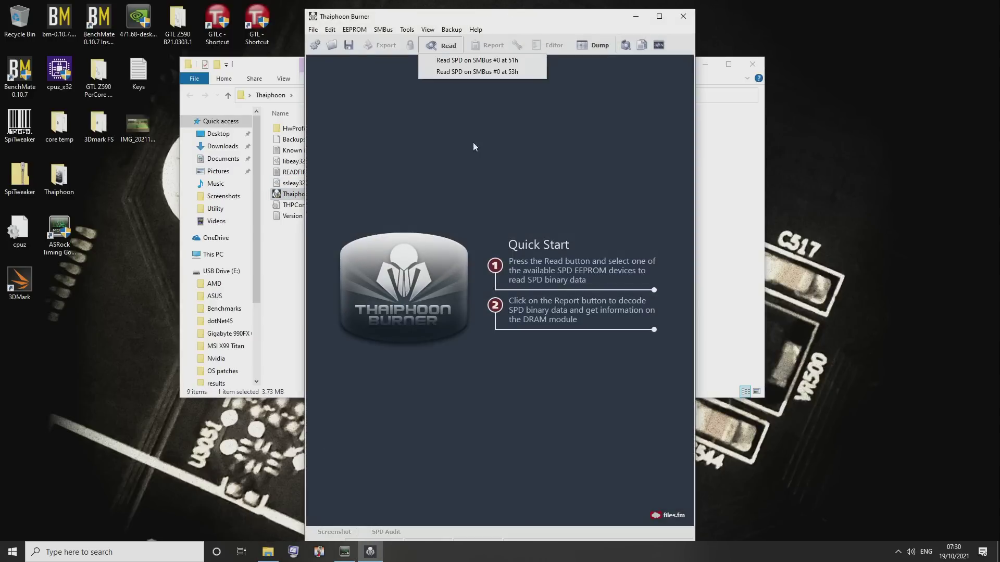
click(485, 60)
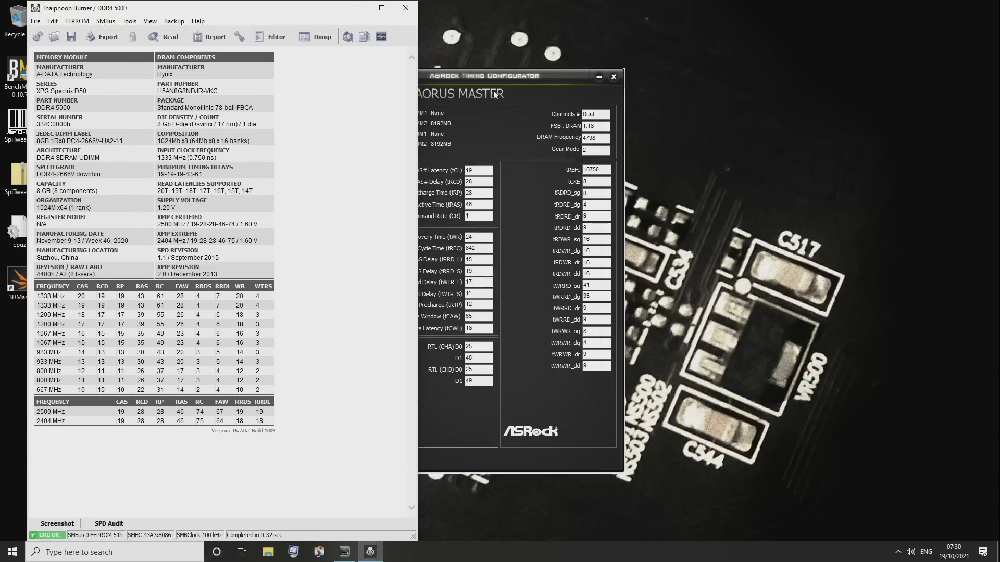
drag(495, 93, 599, 78)
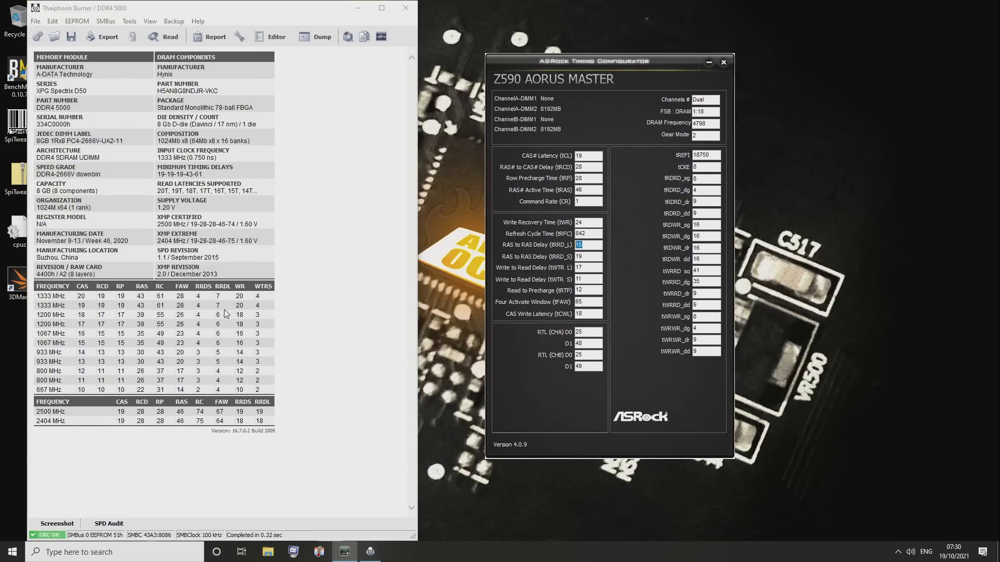
click(221, 290)
drag(42, 296, 273, 297)
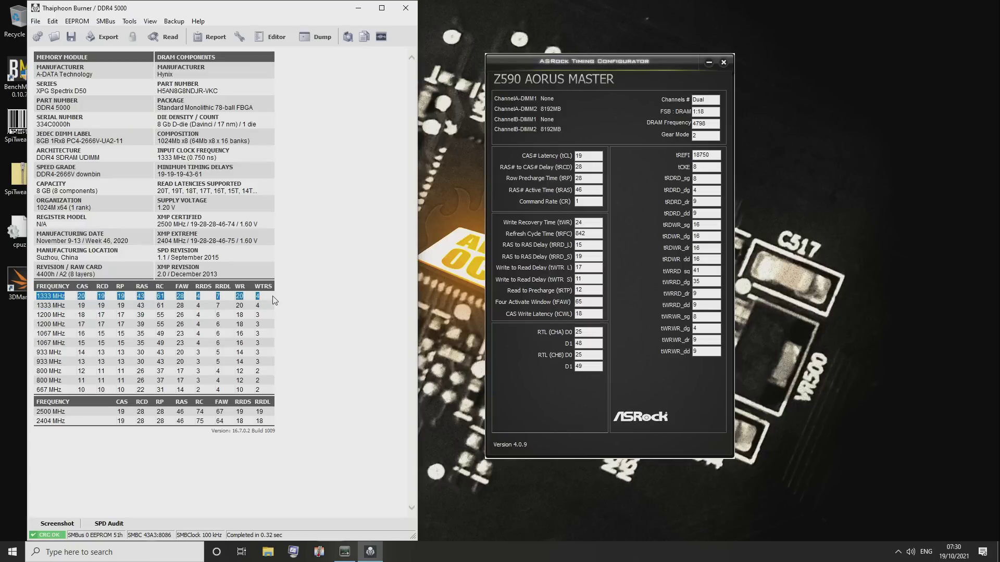
drag(39, 307, 103, 371)
double_click(56, 353)
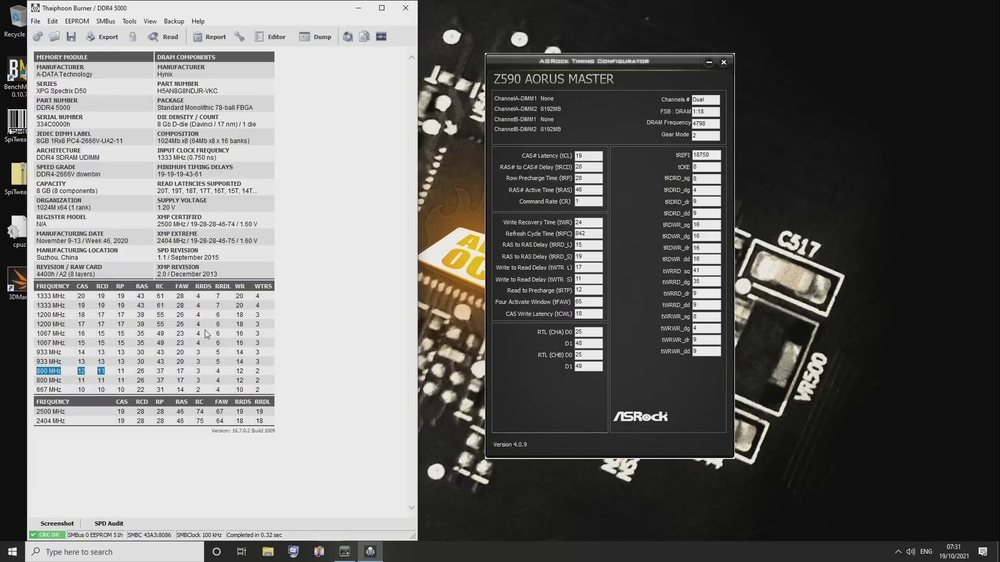
double_click(198, 295)
double_click(218, 296)
click(577, 264)
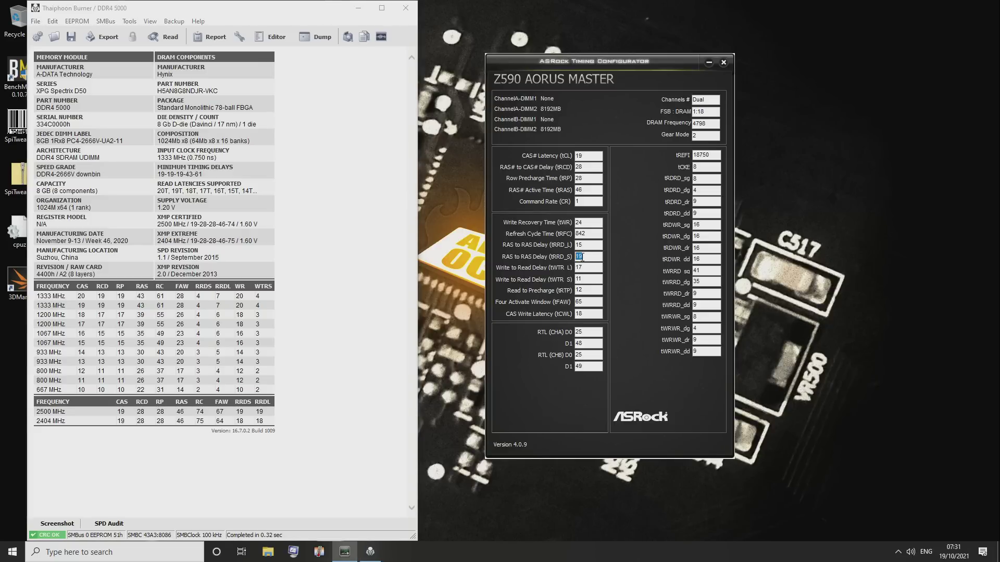
scroll(583, 259, down, 1)
double_click(582, 245)
double_click(583, 256)
click(259, 295)
double_click(259, 295)
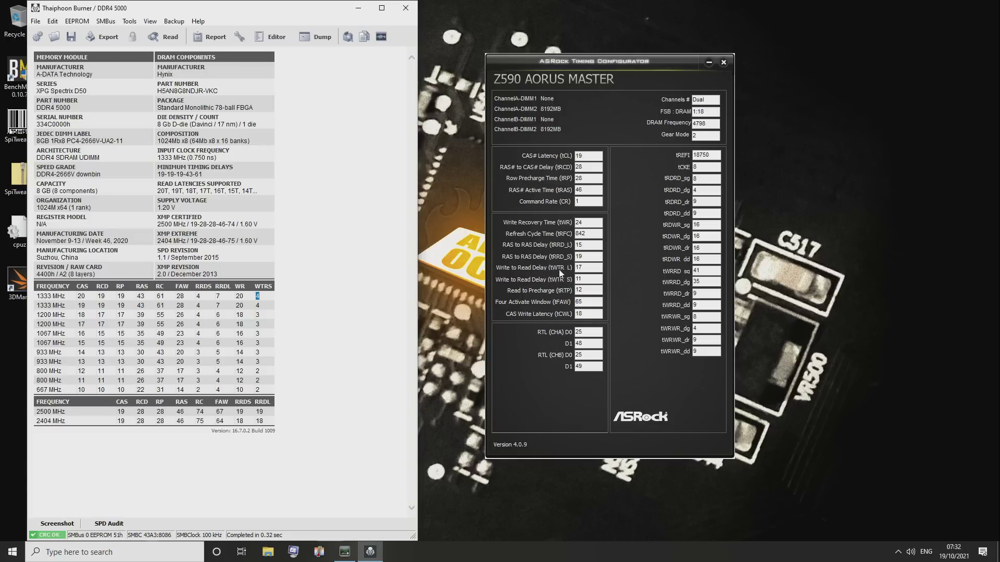
double_click(586, 279)
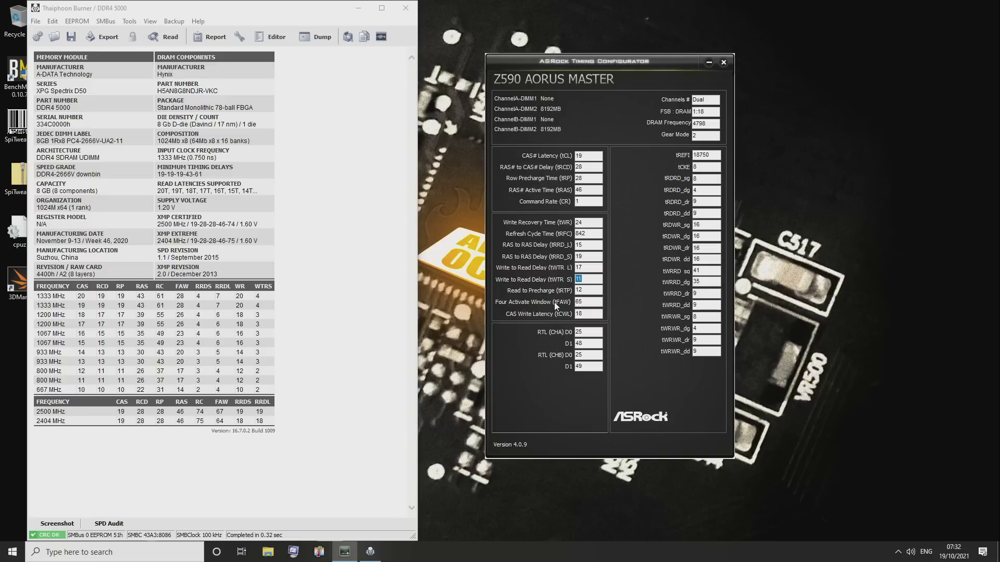
double_click(586, 267)
double_click(576, 279)
double_click(583, 268)
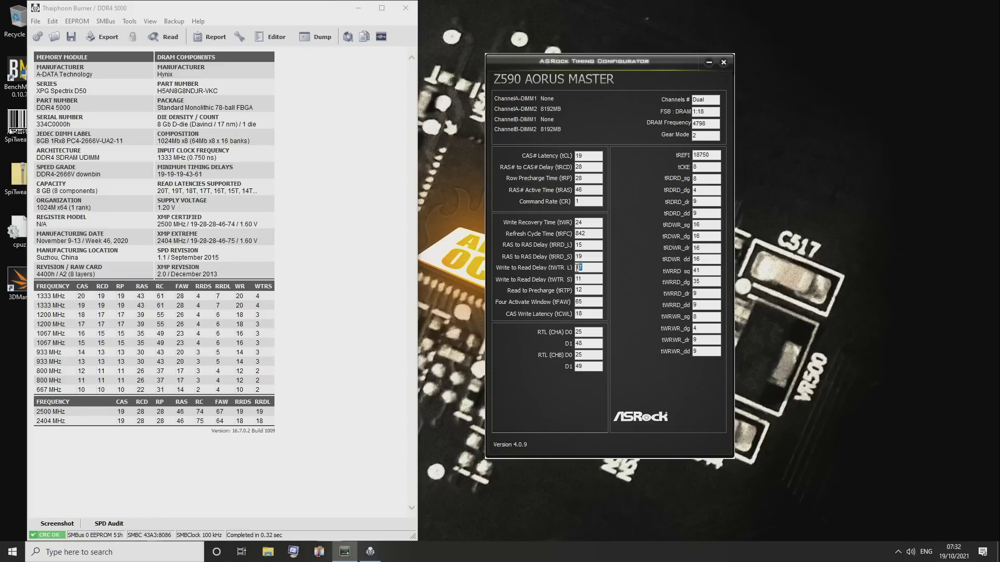
double_click(700, 270)
double_click(709, 282)
double_click(709, 271)
key(Tab)
double_click(699, 271)
double_click(578, 256)
double_click(579, 233)
key(Tab)
click(184, 299)
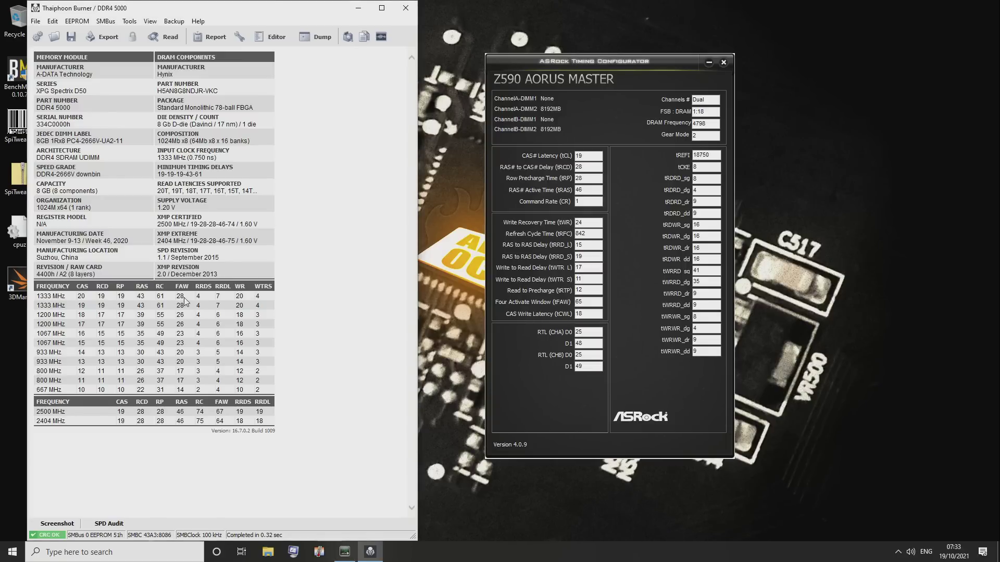
double_click(179, 297)
double_click(577, 303)
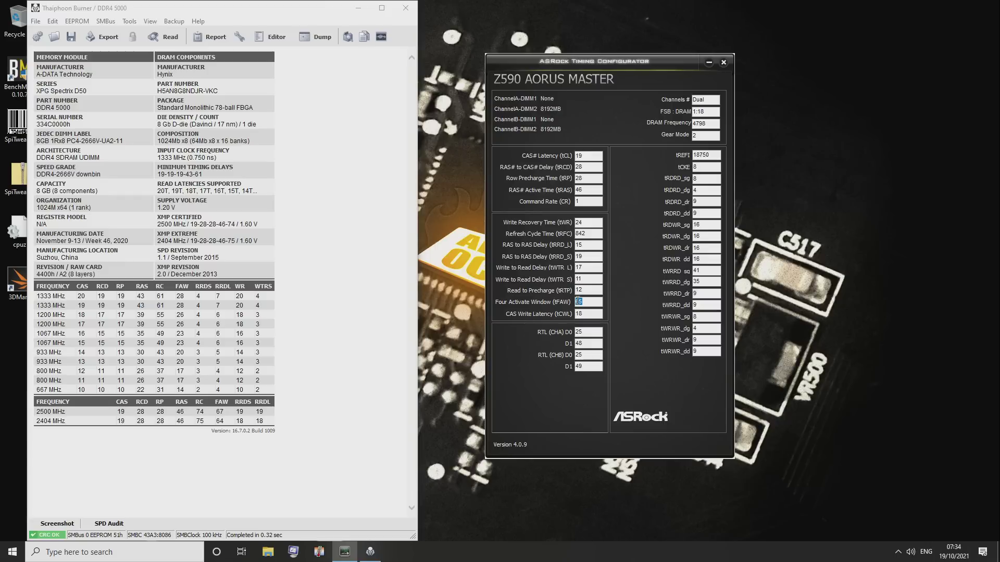
click(214, 412)
click(219, 421)
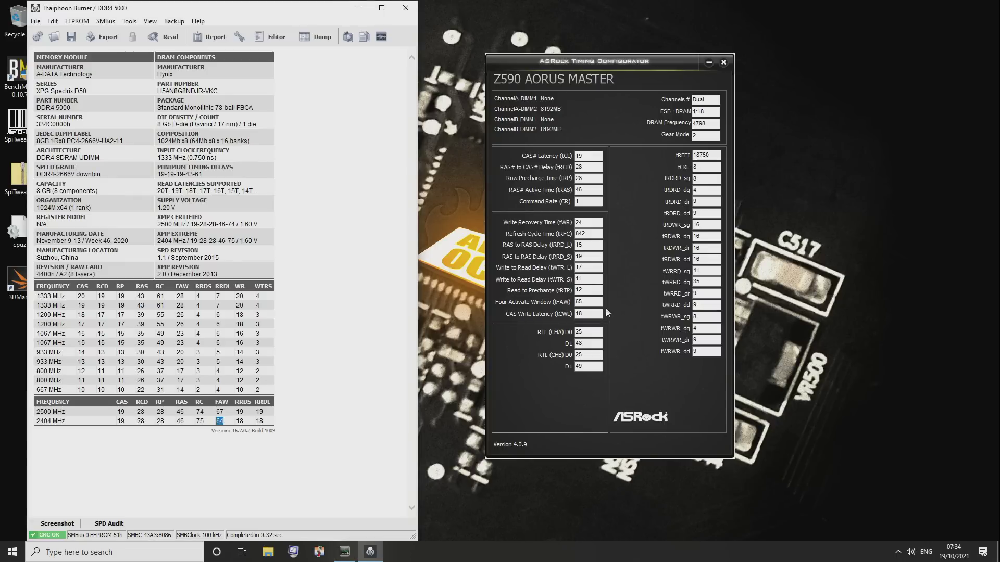
click(562, 302)
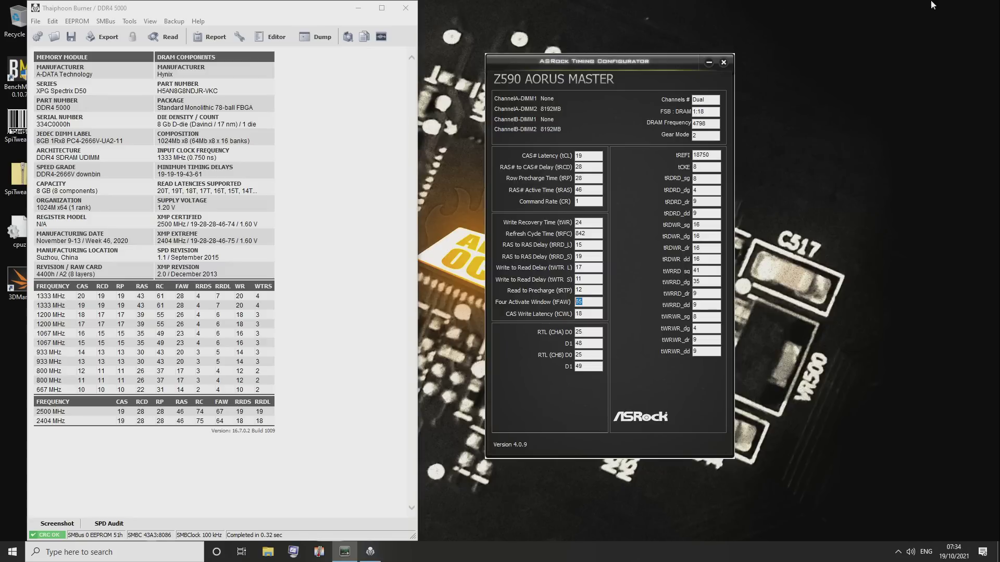
Close ASRock Timing Configurator and Thaiphoon Burner, then select the Thaiphoon desktop folder
click(722, 62)
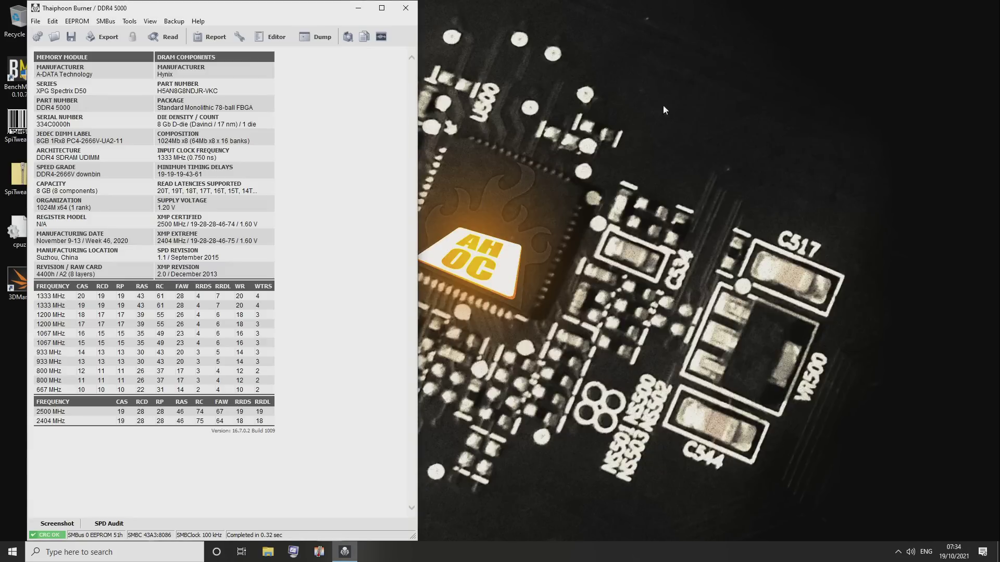
click(405, 8)
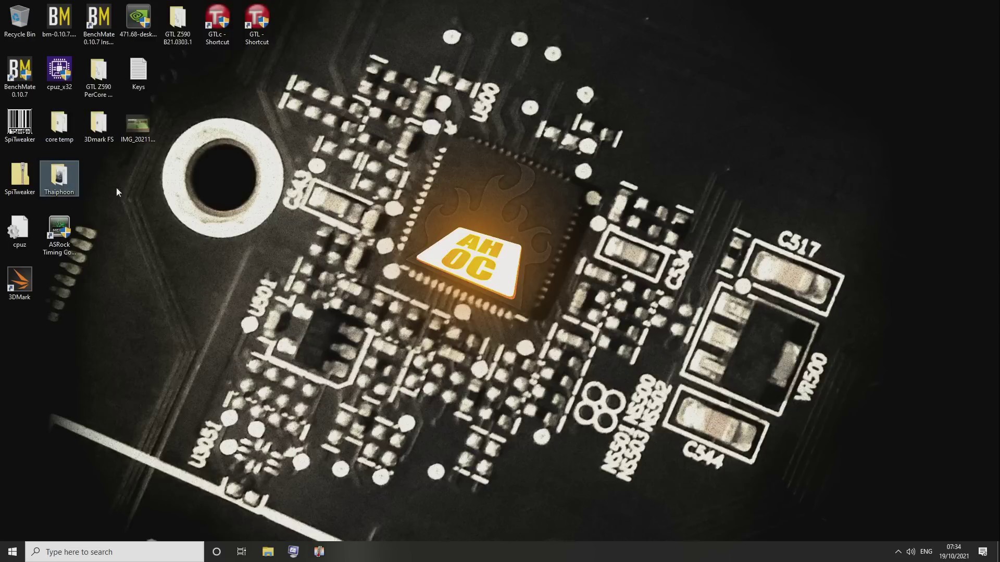
click(72, 174)
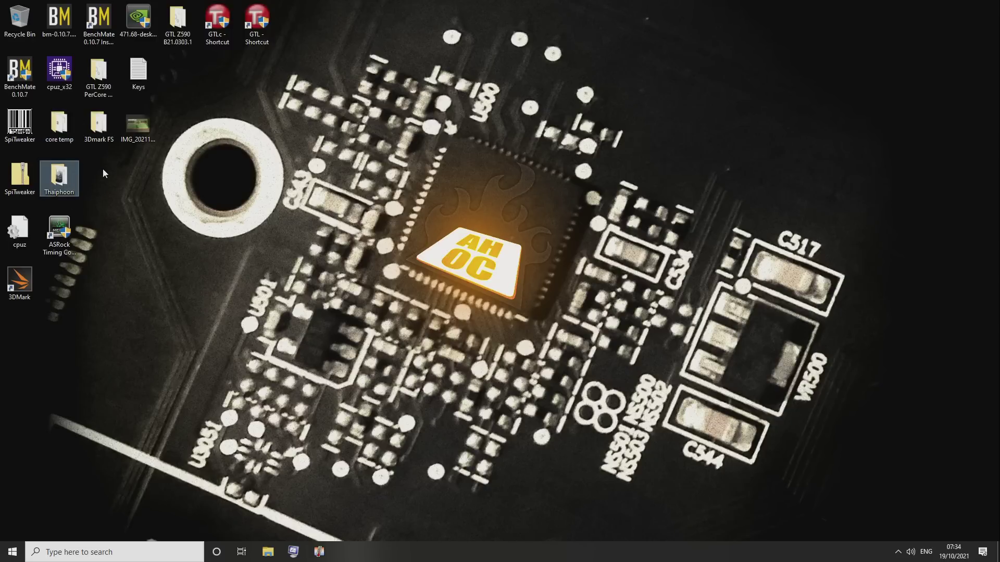